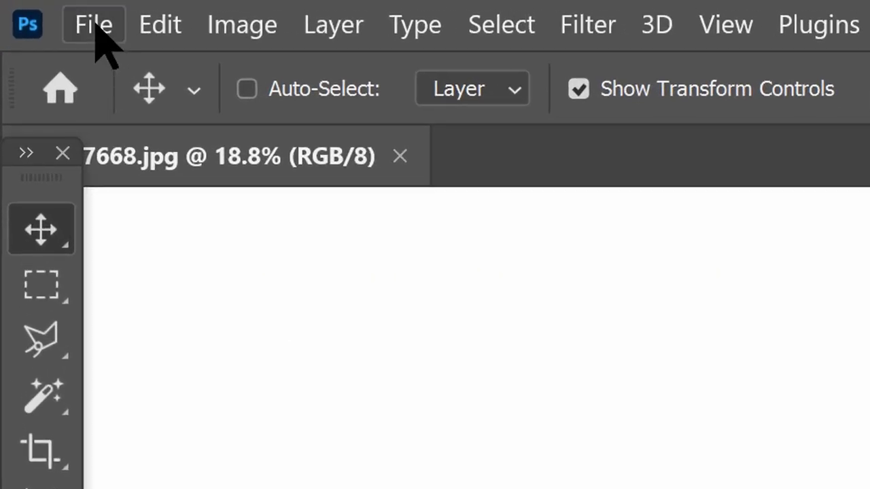
- Create a new blank 1280 × 720 px document at 72 ppi without saving a preset
left_click(22, 6)
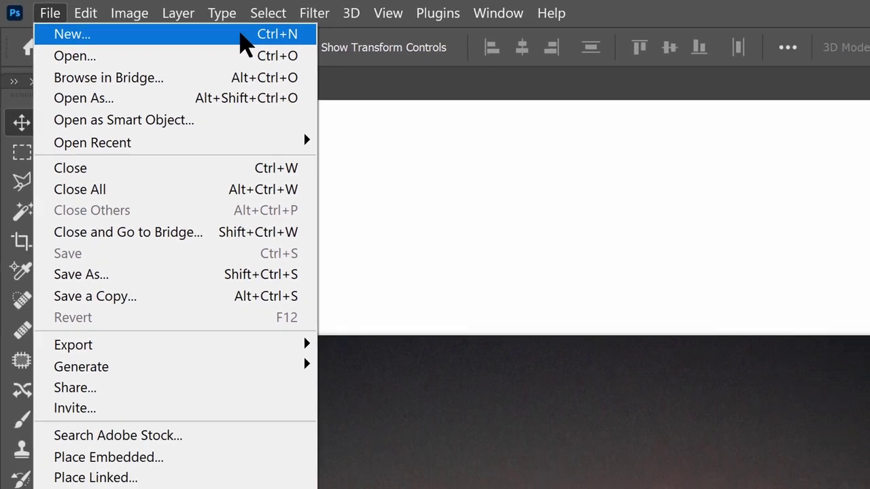
left_click(240, 34)
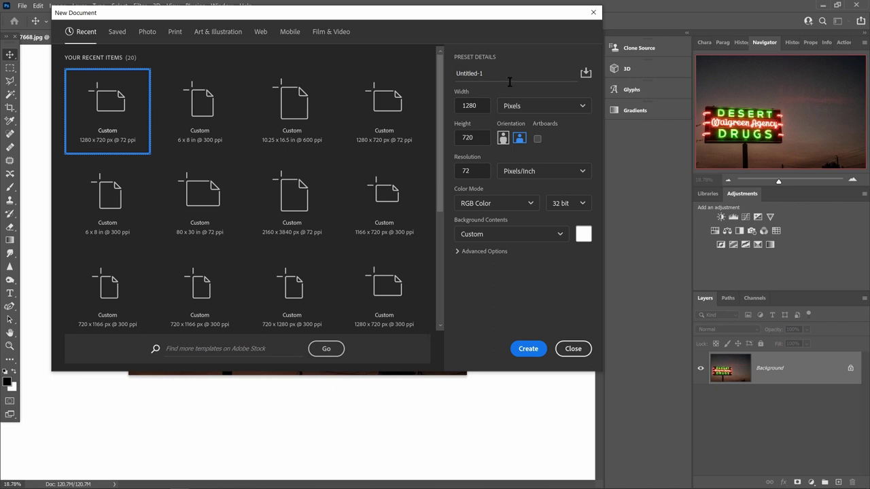
left_click(585, 74)
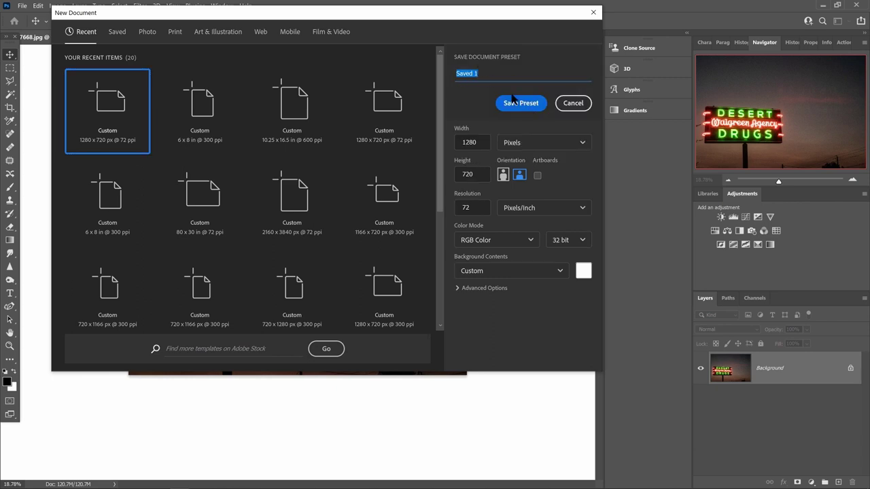
left_click(575, 107)
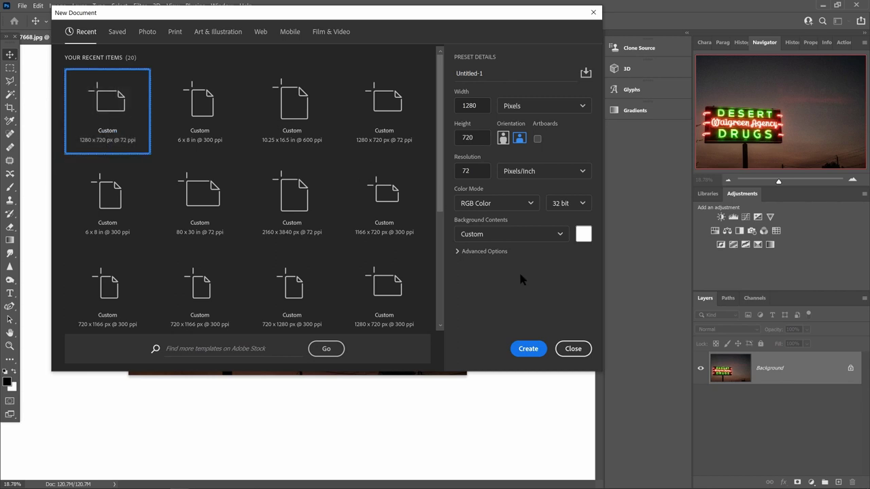
left_click(528, 348)
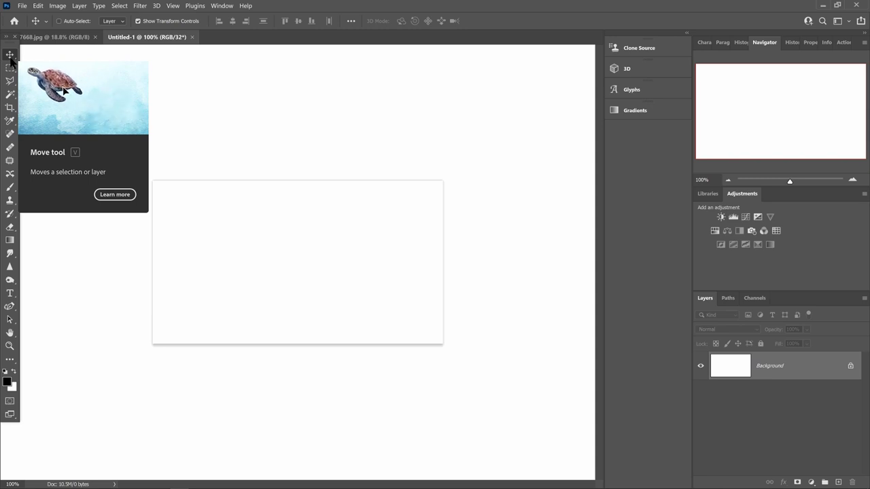
- Drag the 7668.jpg neon sign photo into the Untitled-1 document
left_click(53, 41)
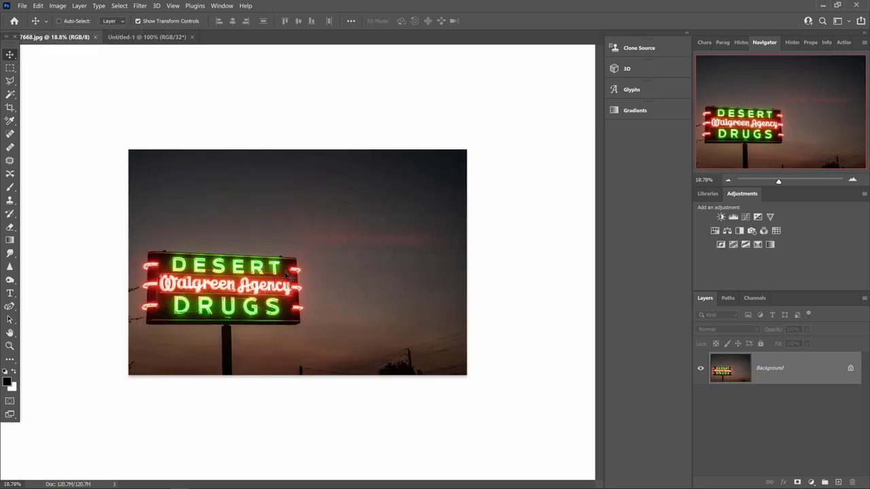
left_click_drag(287, 275, 159, 39)
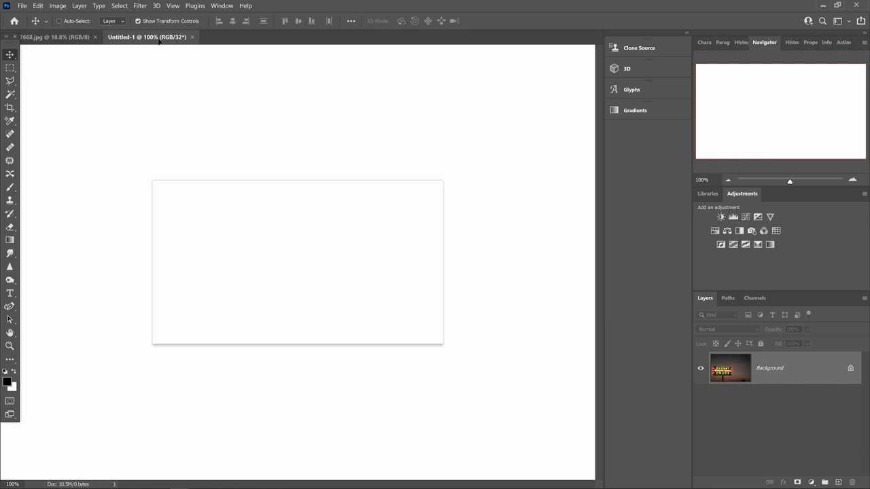
left_click_drag(163, 46, 292, 270)
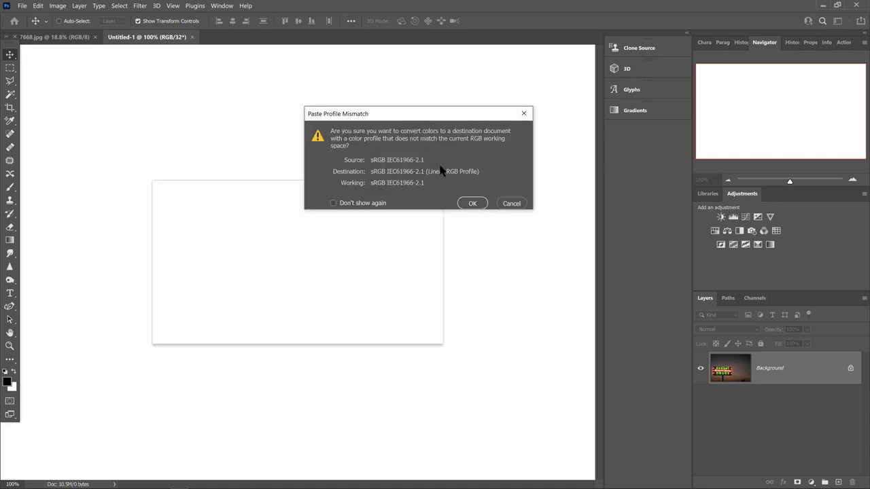
- Accept the sRGB-to-linear colour conversion so the photo lands as Layer 1, then zoom out
left_click(473, 204)
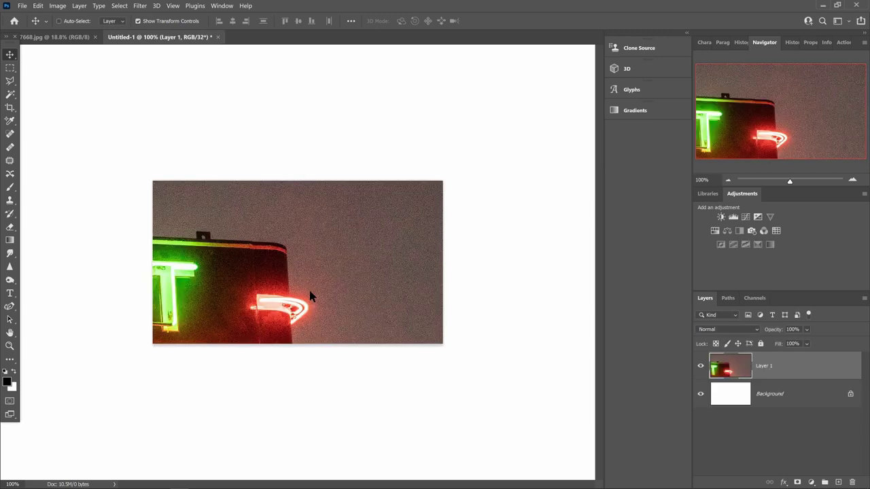
scroll(320, 269, "down", 1)
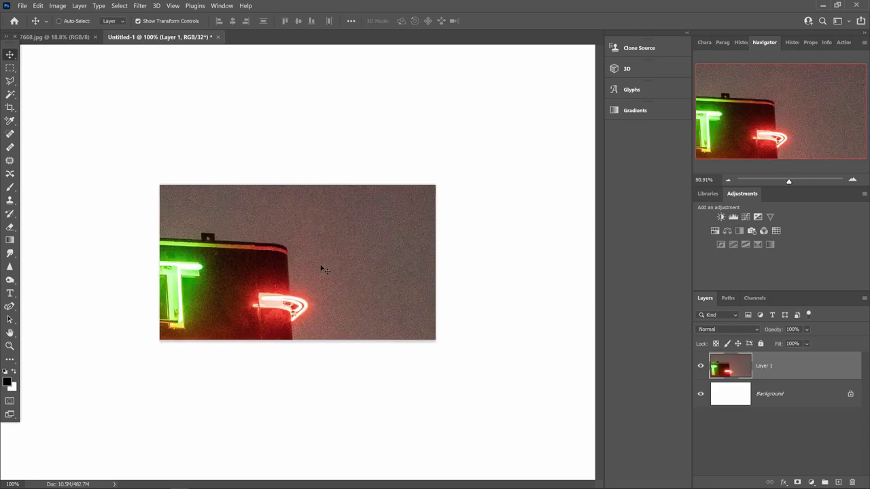
scroll(322, 269, "down", 5)
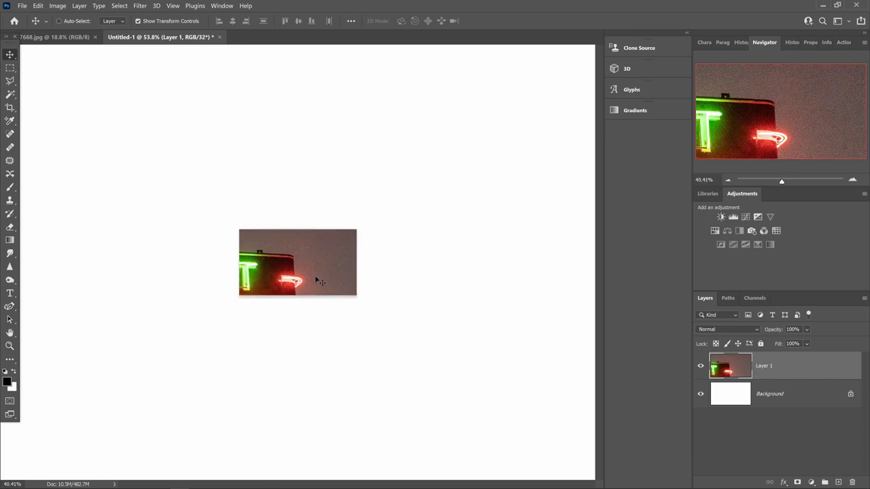
scroll(317, 279, "down", 3)
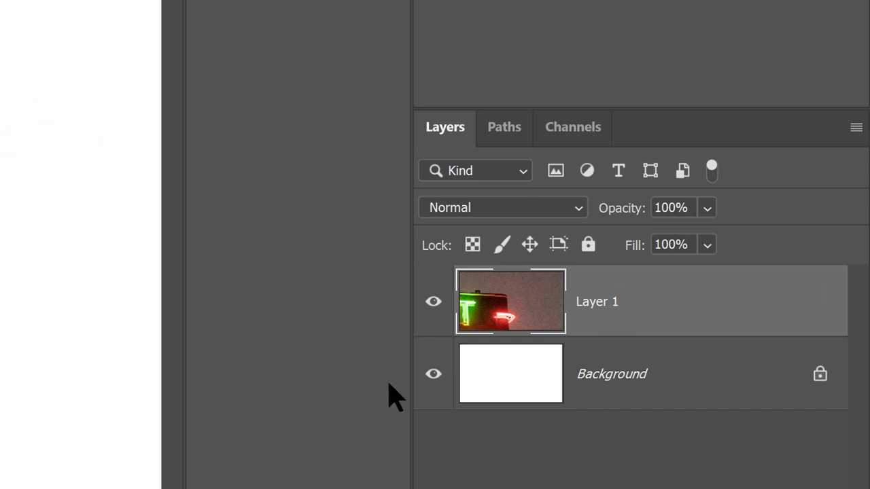
- Convert Layer 1 holding the neon photo into a smart object
right_click(630, 311)
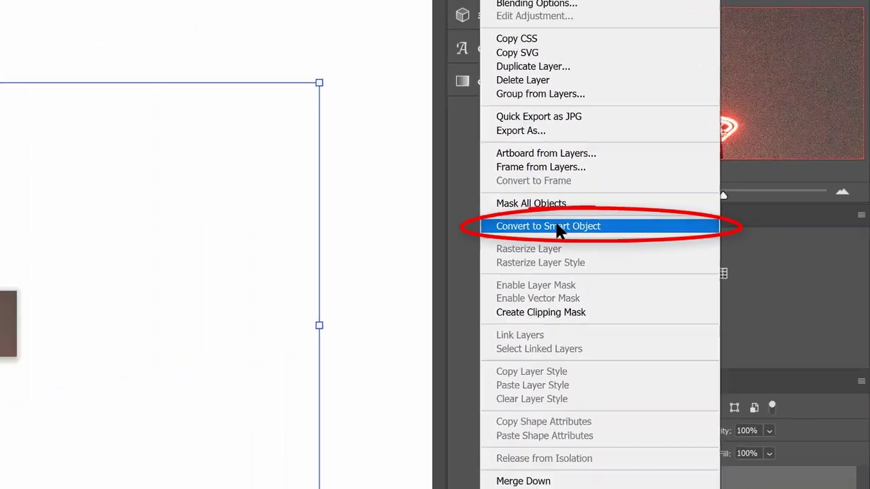
left_click(365, 274)
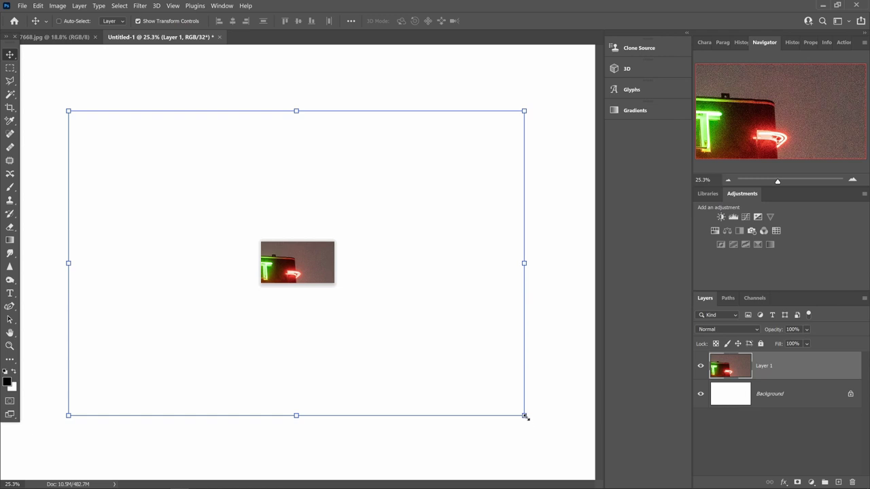
left_click_drag(507, 402, 293, 263)
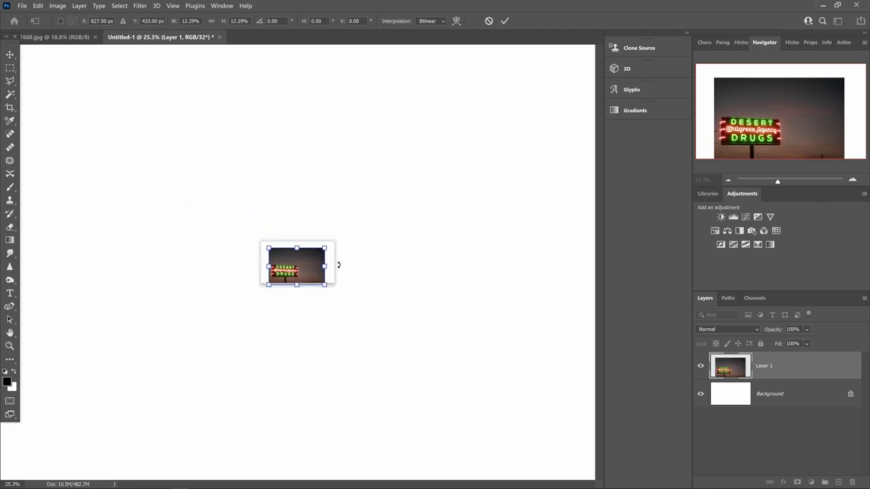
left_click_drag(333, 243, 345, 234)
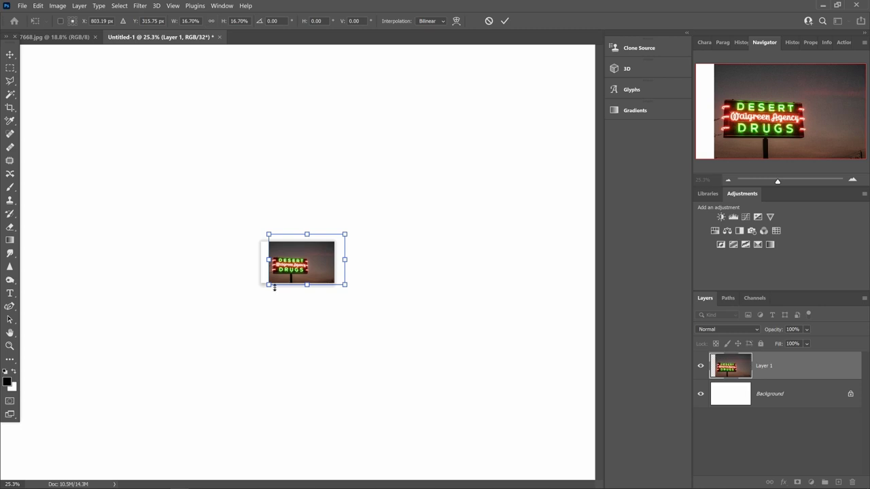
left_click_drag(265, 291, 252, 297)
left_click_drag(296, 267, 302, 264)
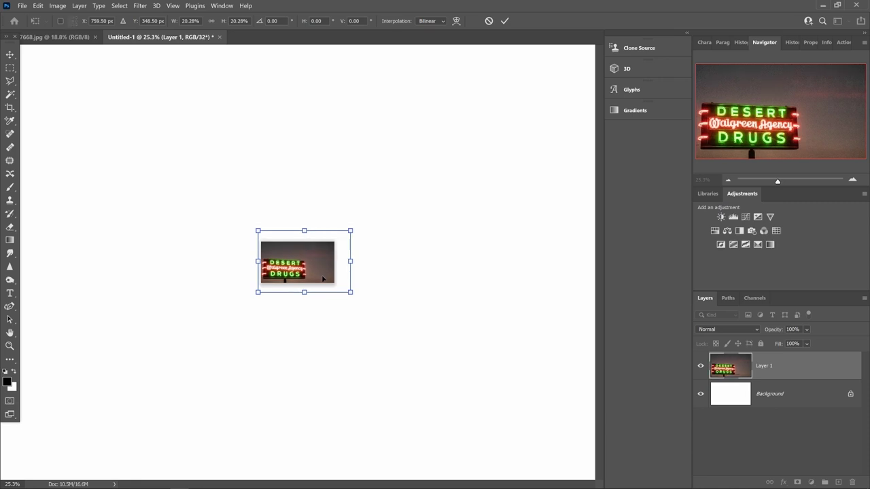
left_click_drag(349, 232, 422, 182)
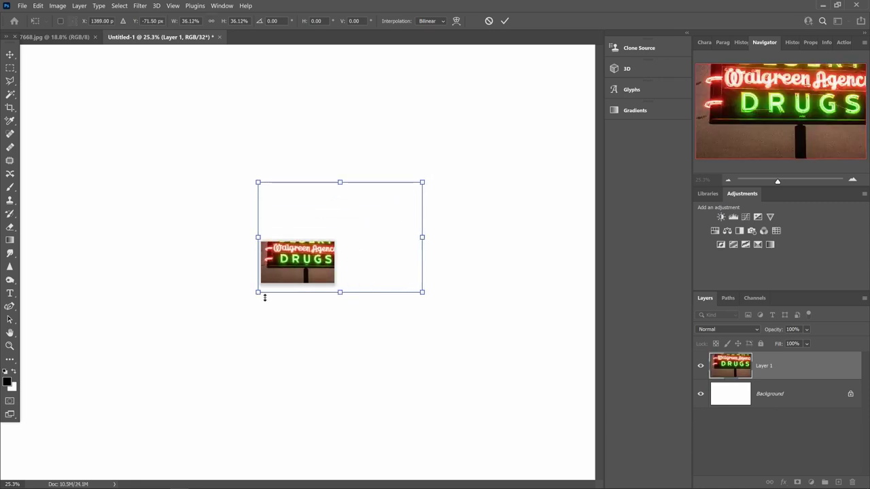
left_click_drag(258, 292, 292, 270)
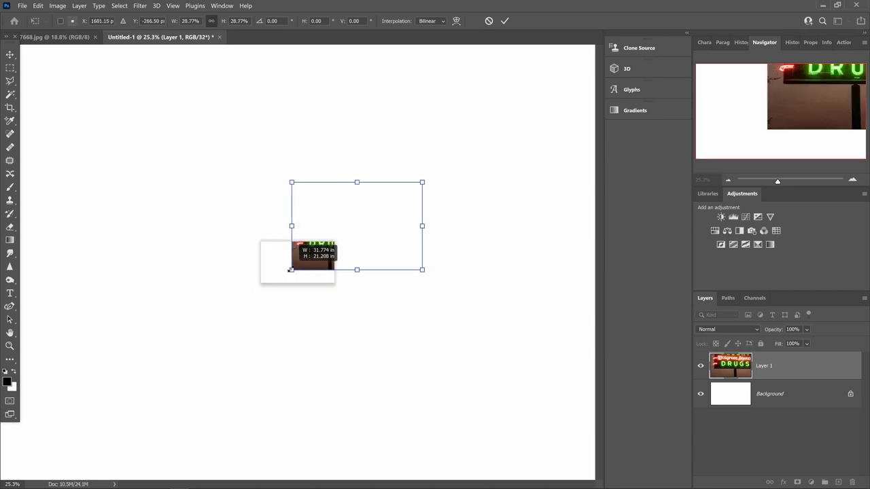
left_click_drag(348, 227, 325, 243)
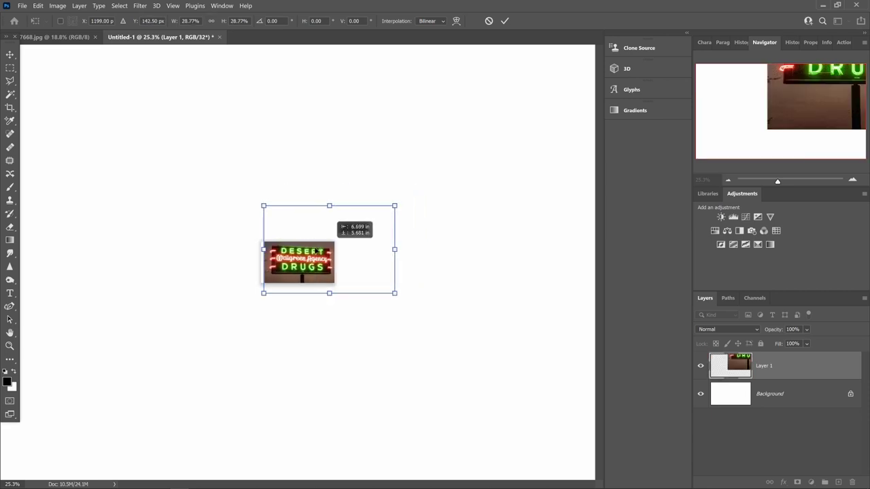
left_click_drag(263, 204, 317, 270)
scroll(303, 293, "up", 5)
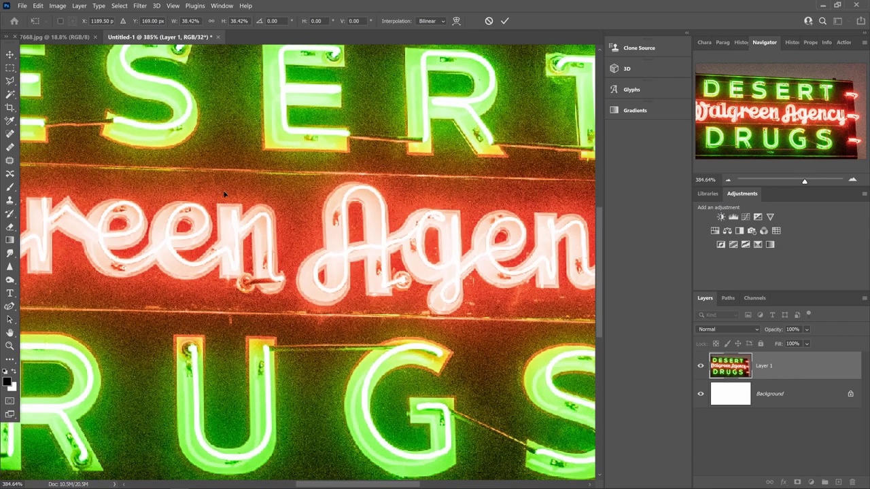
left_click_drag(193, 163, 371, 250)
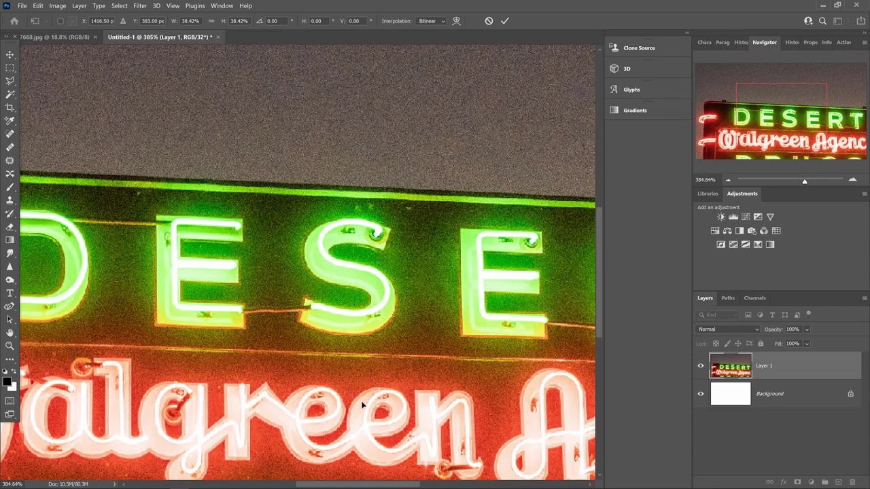
scroll(419, 335, "down", 10)
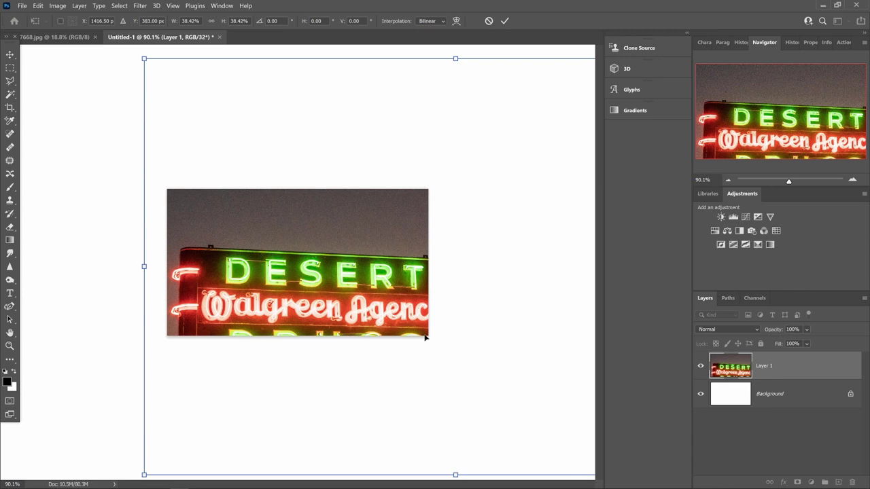
scroll(425, 337, "down", 5)
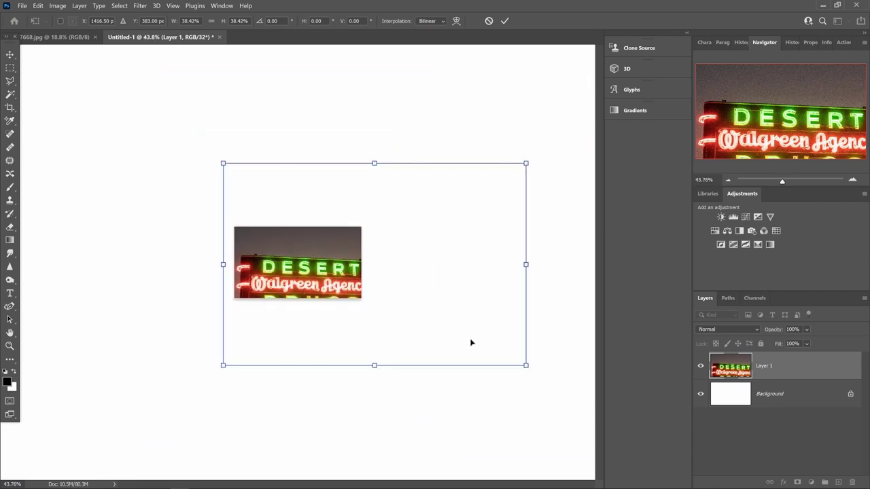
key("Escape")
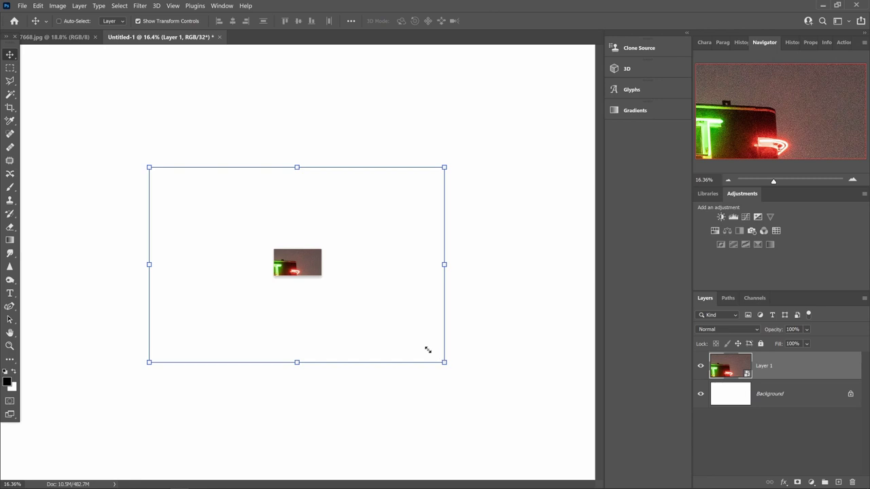
- Enlarge and reposition the neon photo smart object over the canvas, then commit the transform
left_click_drag(428, 350, 128, 116)
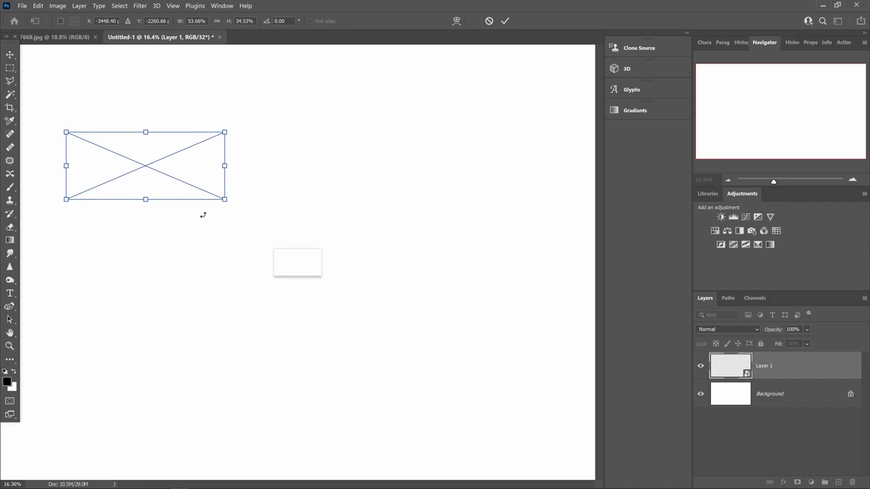
mouse_move(306, 255)
left_mouse_down()
mouse_move(220, 274)
mouse_move(296, 265)
left_mouse_up()
scroll(297, 264, "up", 10)
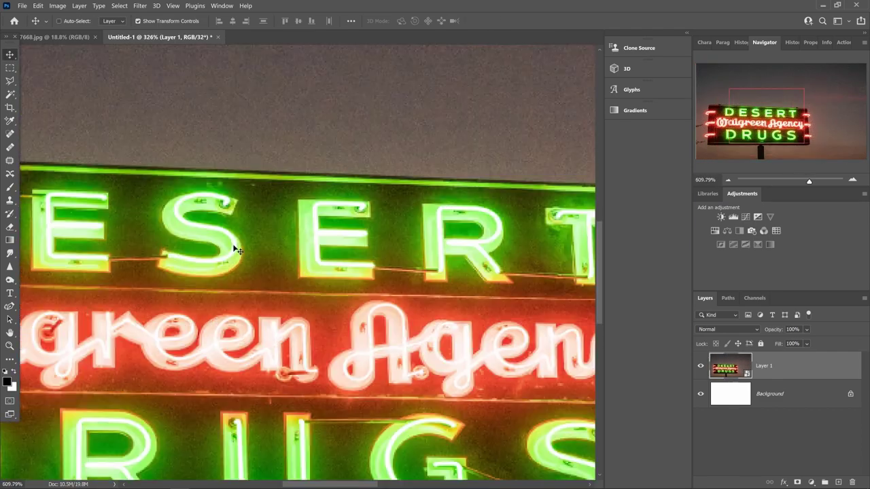
scroll(233, 249, "down", 8)
left_click_drag(422, 210, 427, 205)
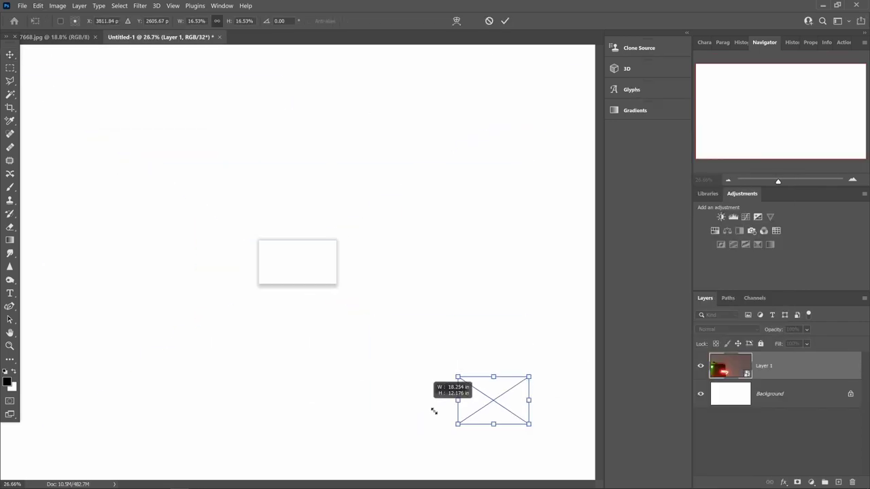
left_click_drag(433, 411, 435, 398)
left_click_drag(426, 351, 304, 270)
left_click(504, 20)
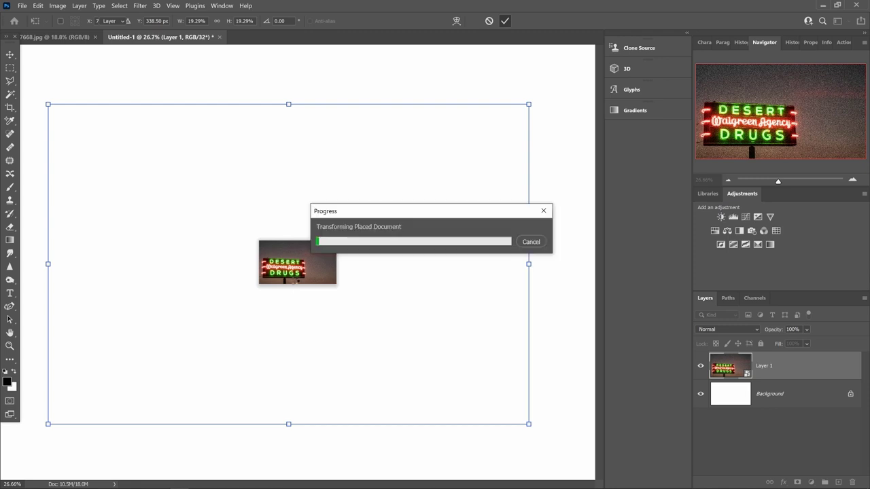
scroll(299, 275, "up", 5)
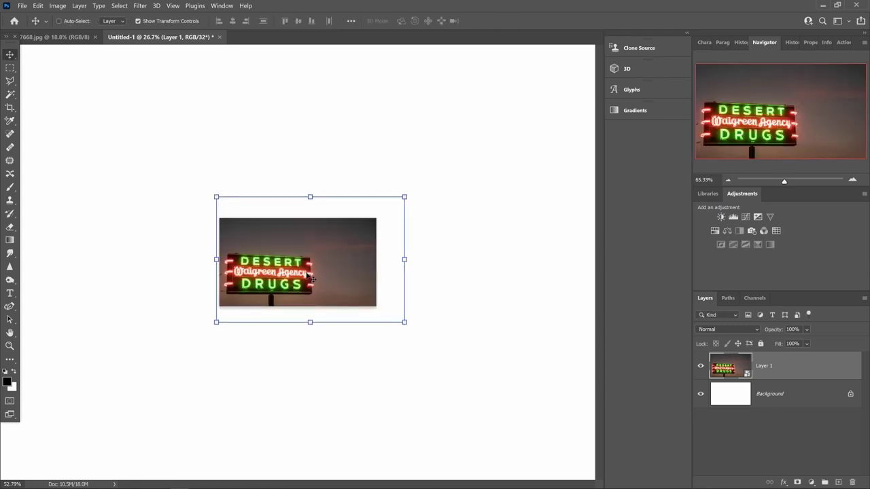
scroll(270, 278, "up", 4)
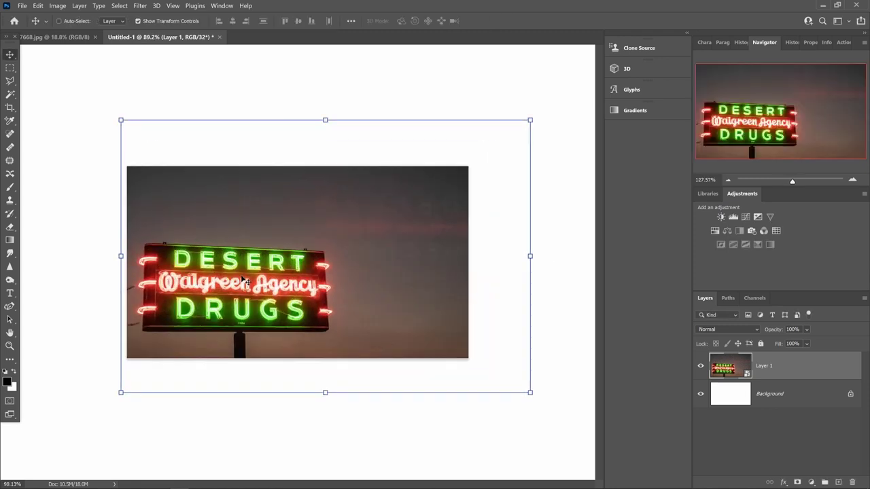
scroll(241, 289, "up", 2)
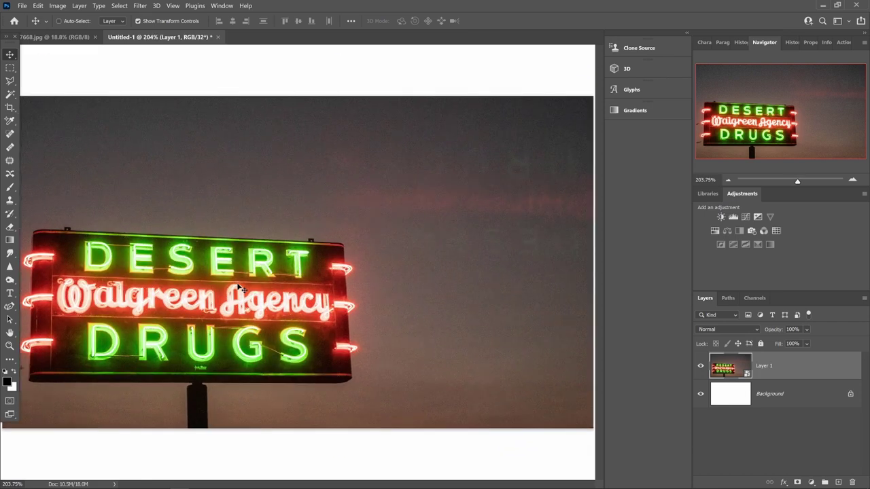
scroll(212, 287, "up", 1)
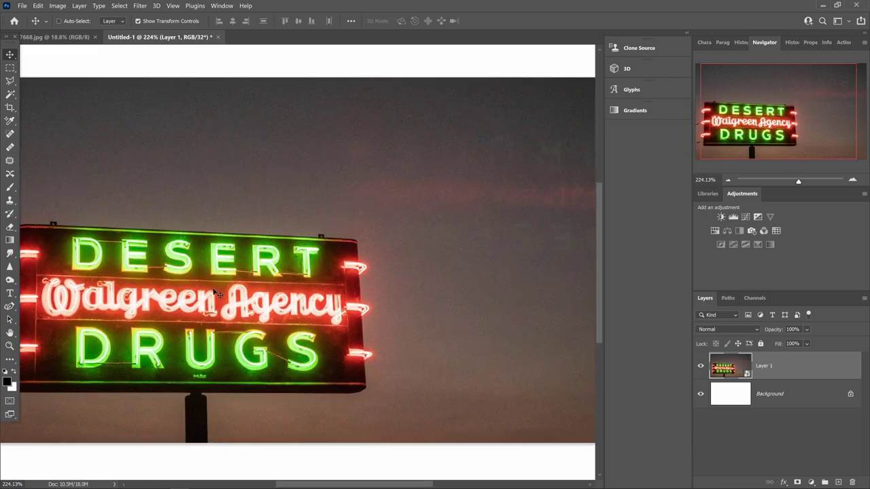
scroll(215, 292, "down", 4)
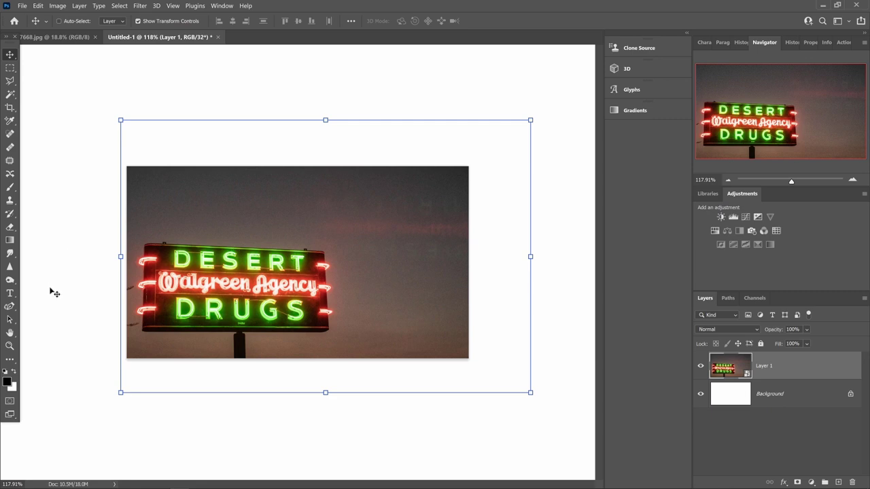
- Draw a paragraph text box above the neon sign with the Horizontal Type Tool
left_click(11, 295)
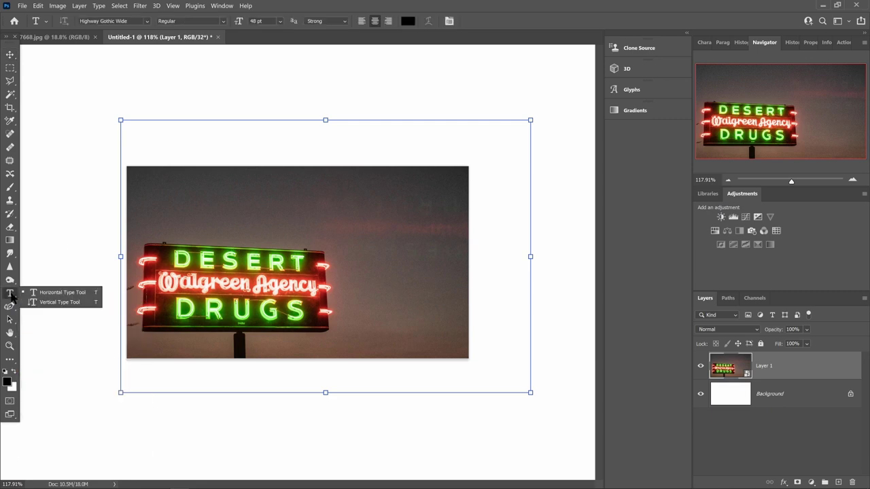
left_click(56, 292)
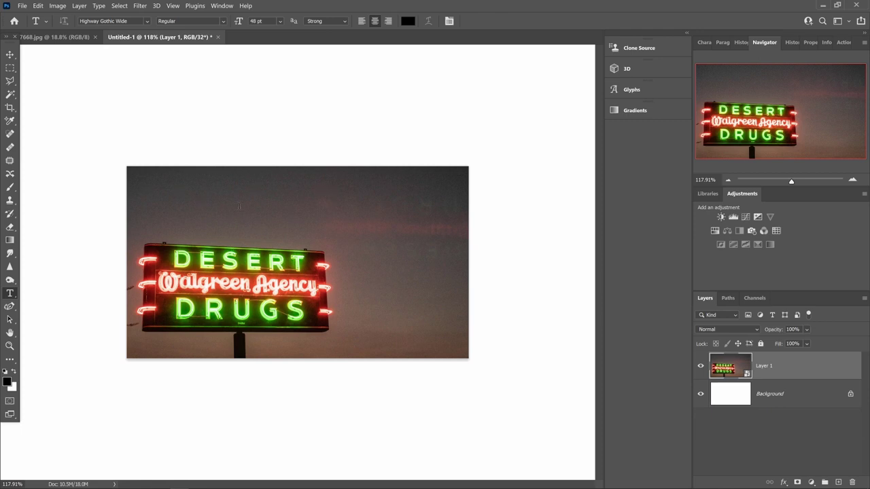
left_click_drag(197, 180, 460, 235)
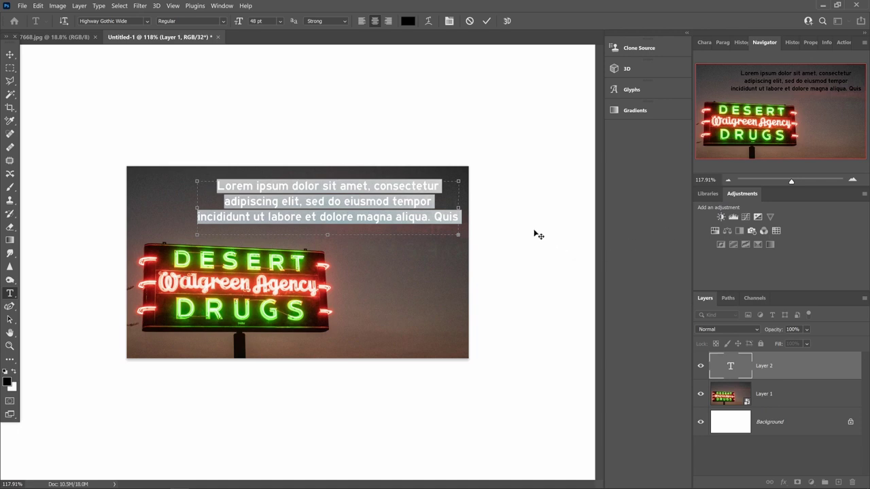
- Set the text colour to pure white in the Character panel's Color Picker
left_click(450, 22)
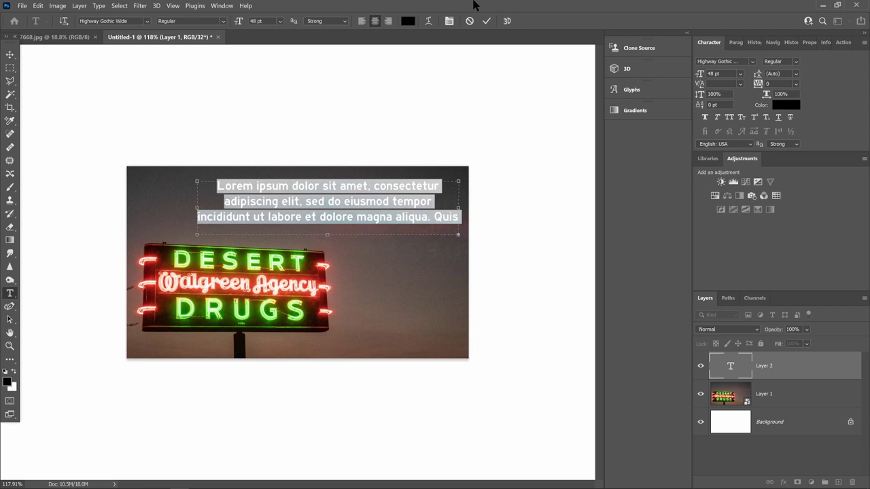
left_click(787, 107)
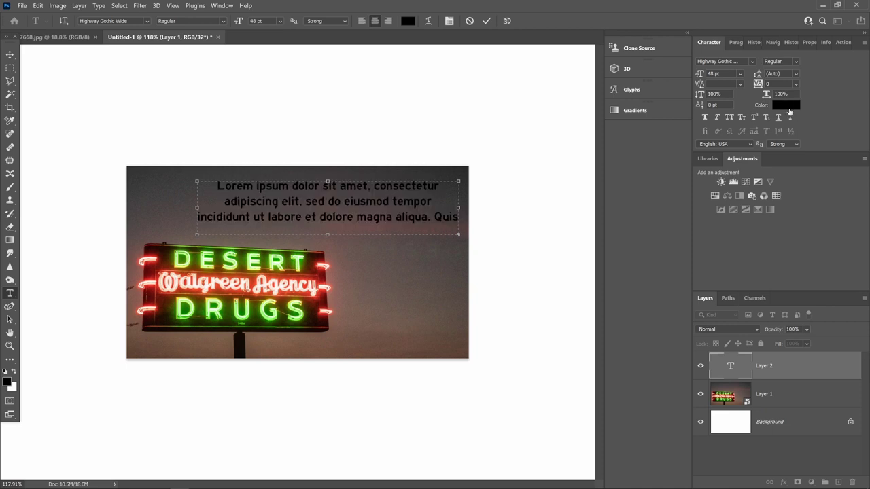
left_click_drag(498, 301, 460, 249)
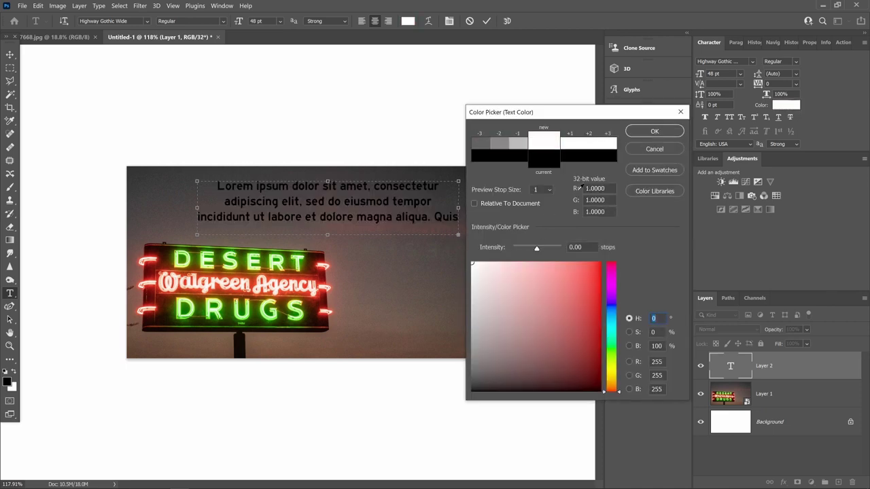
left_click(653, 132)
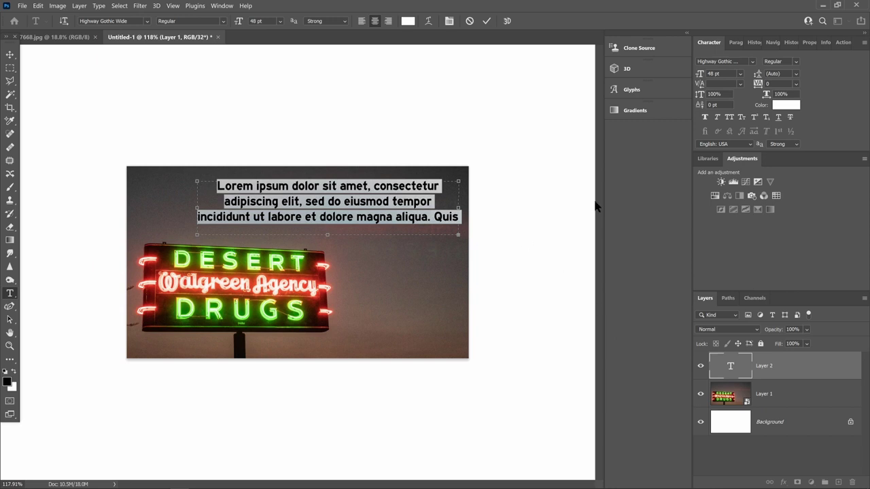
- Raise the placeholder text size to 72 pt in the Character panel
left_click(450, 21)
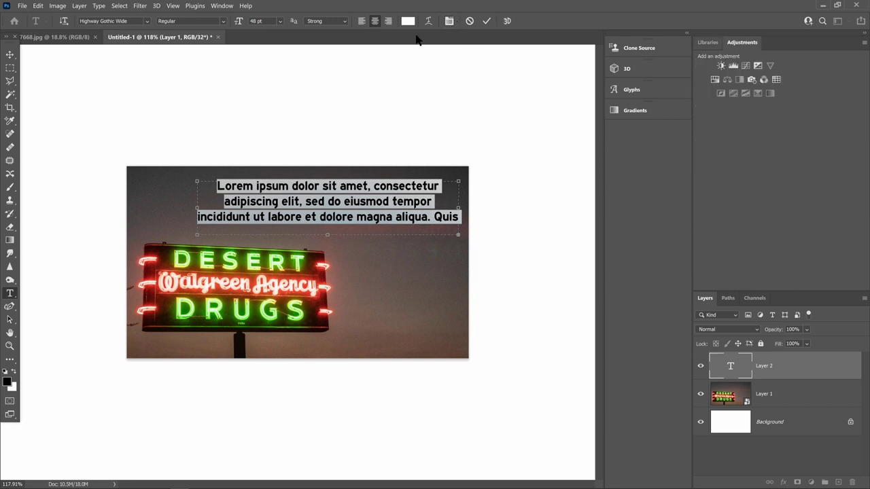
left_click(449, 21)
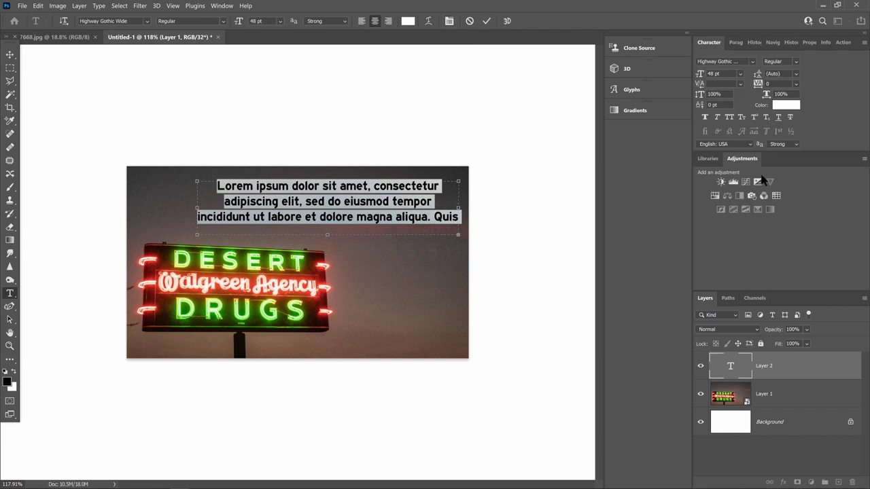
left_click(740, 73)
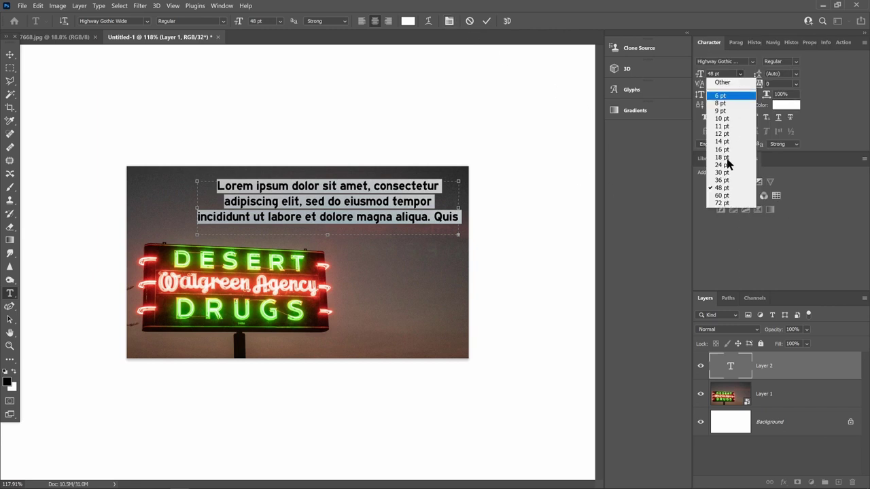
left_click(722, 196)
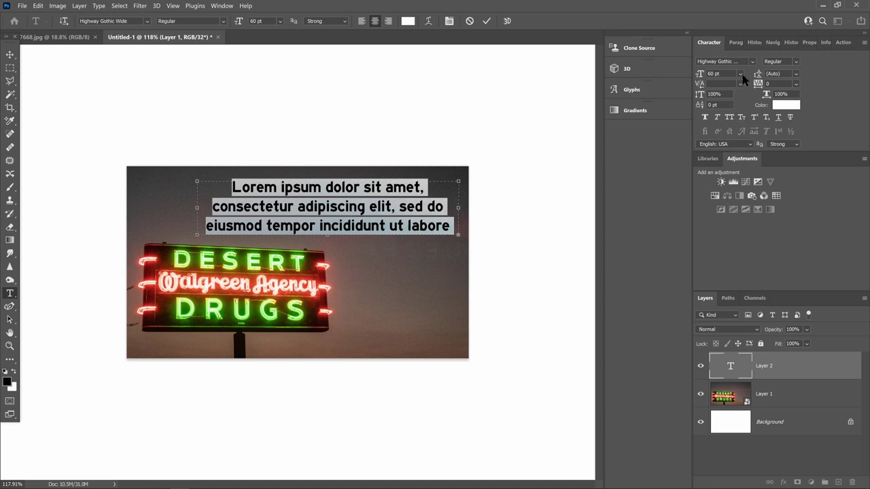
left_click(740, 74)
left_click(721, 204)
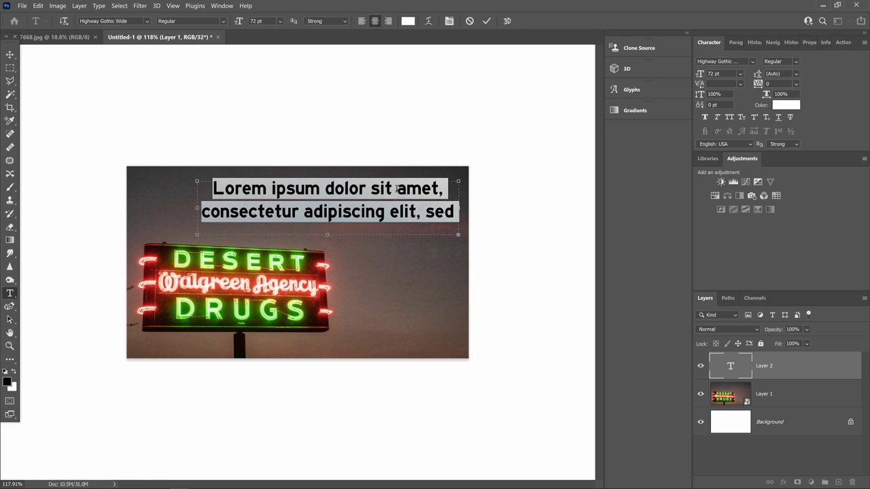
- Replace the placeholder text with 'How to Make A'
left_click(328, 182)
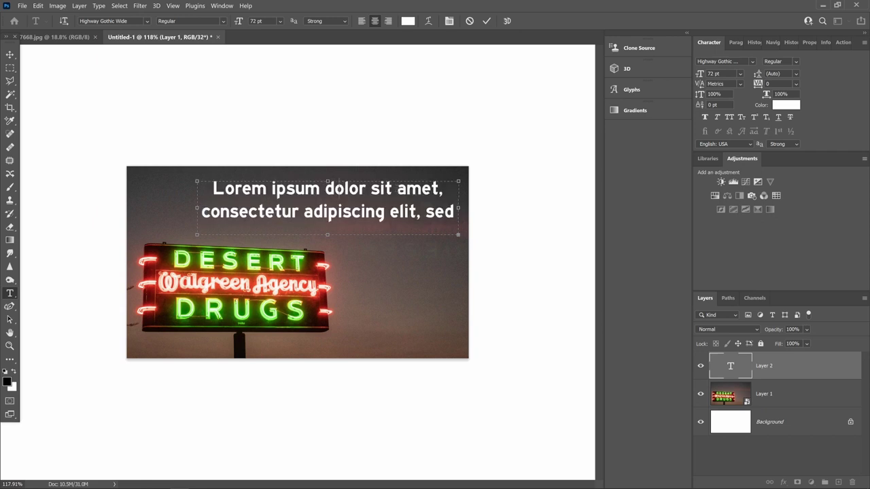
key("ctrl+a")
type("How")
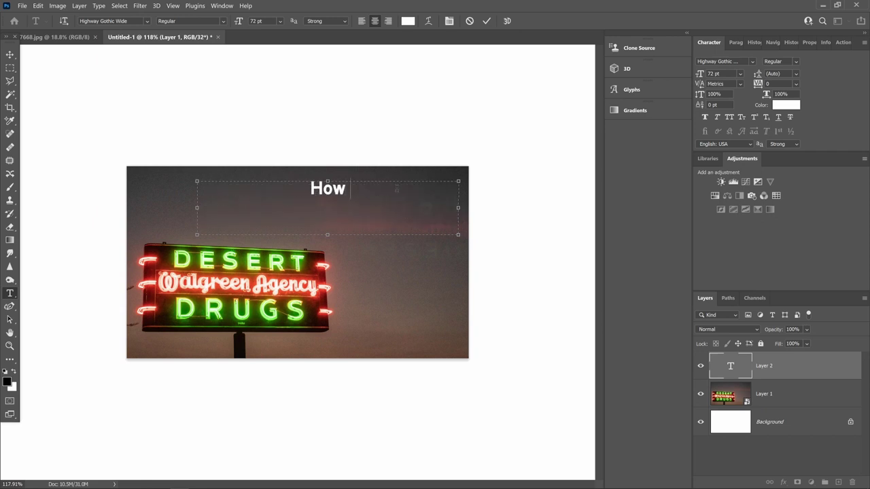
type(" to")
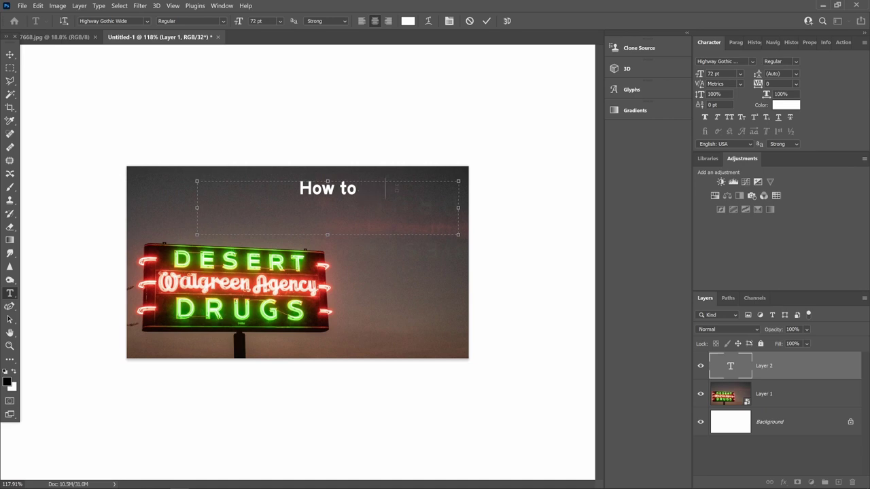
type(" Make")
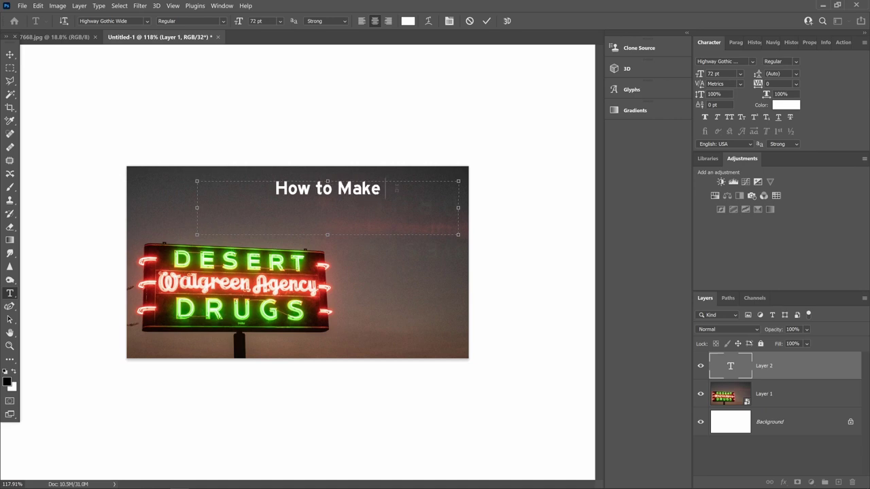
type(" A")
- Complete the headline as 'How to Make a PERFECT Thumbnail', correcting the typos
key("BackSpace")
type("a PERFECT ")
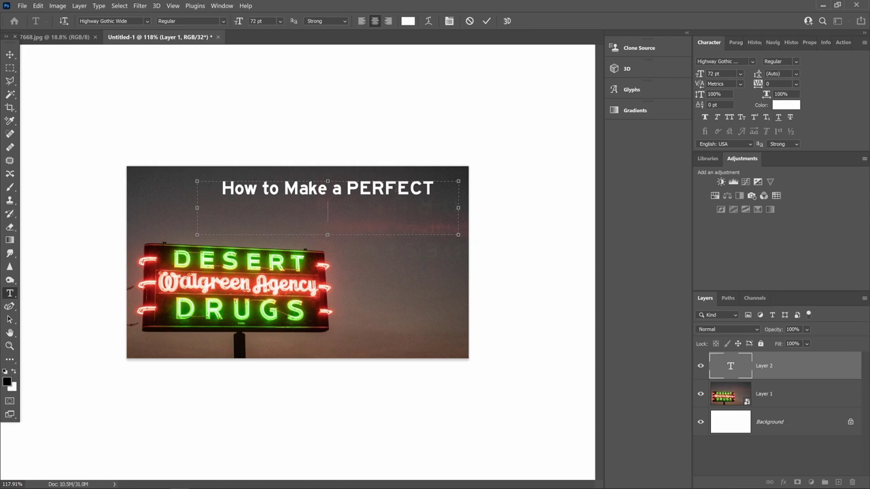
type("Thum")
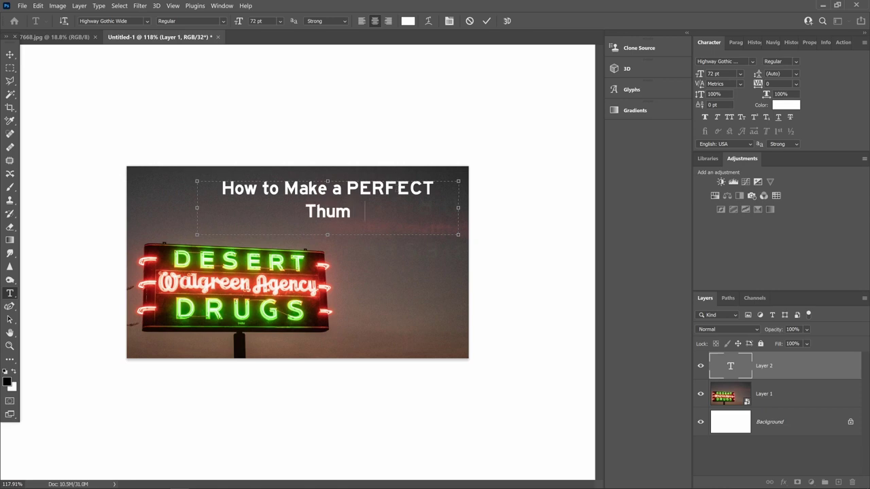
type("bnau")
key("BackSpace")
type("il")
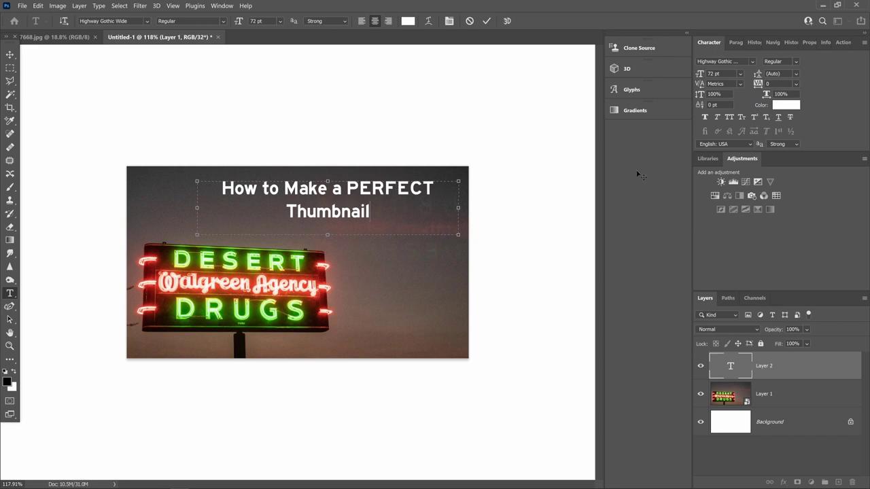
- Replace 'How to' at the start of the headline with 'The EASY'
double_click(270, 189)
double_click(222, 191)
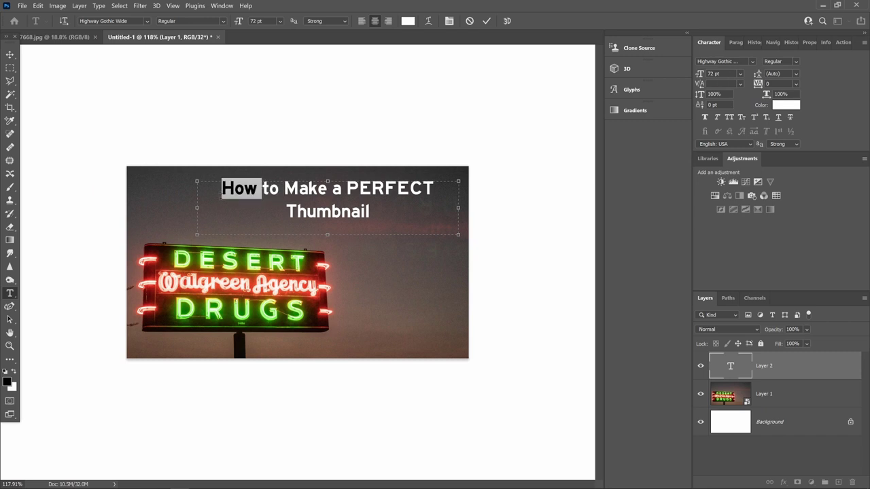
type("The ")
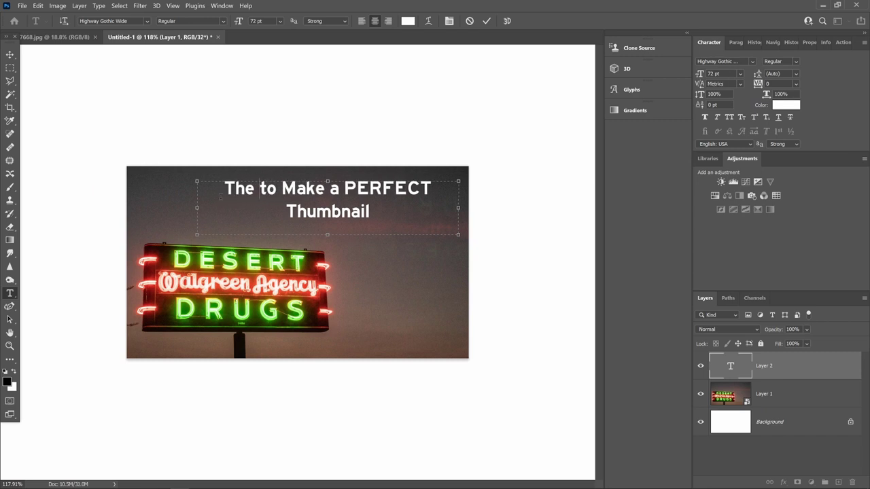
type("EASY")
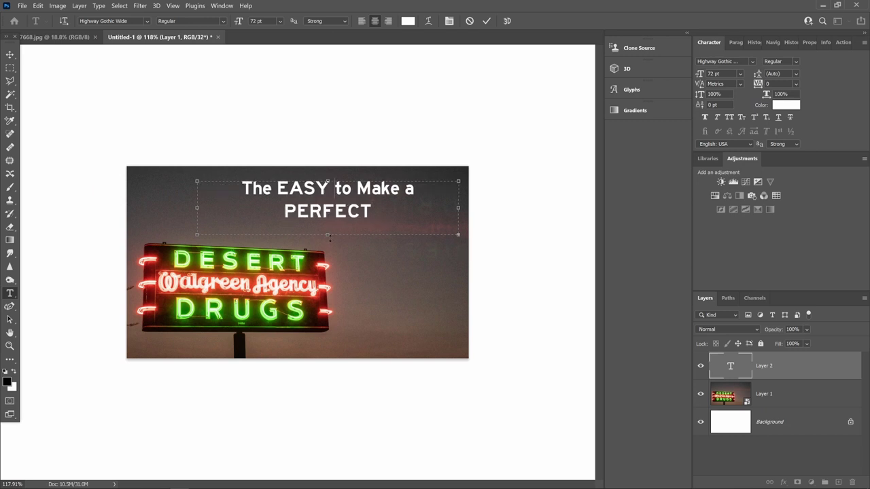
- Widen and lengthen the text box so the headline fits two lines, then nudge it down
left_click_drag(329, 250, 329, 265)
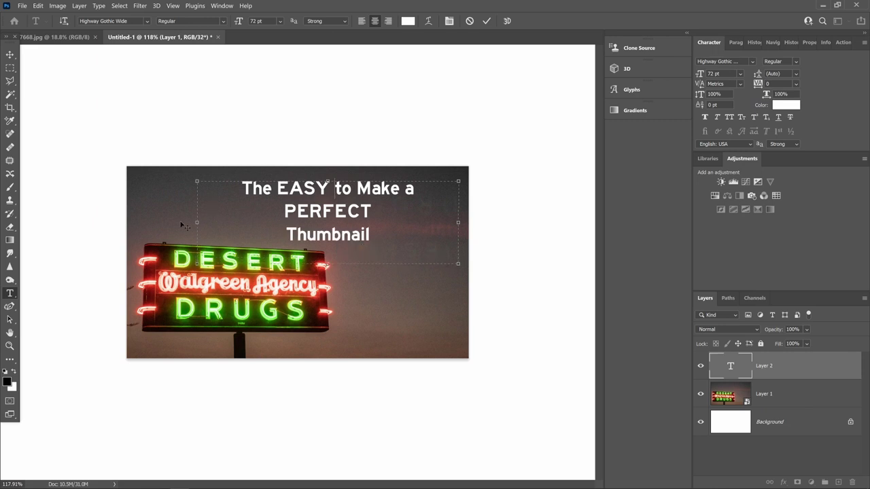
left_click_drag(164, 222, 127, 222)
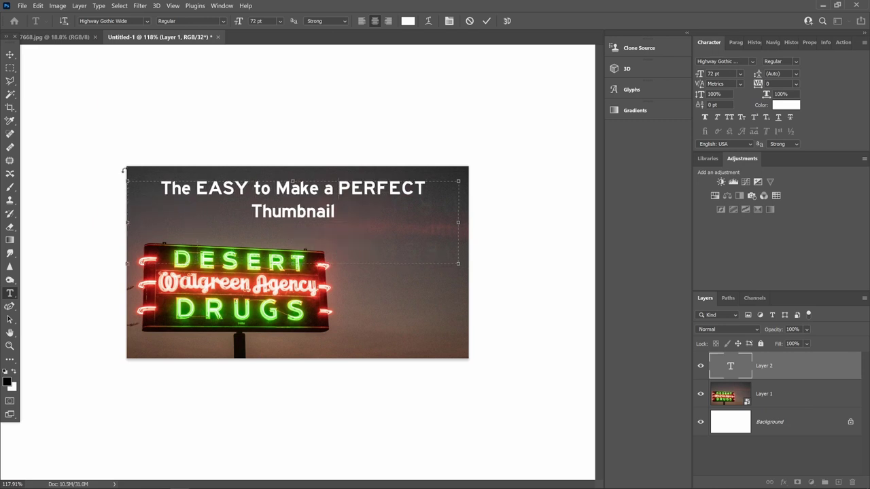
left_click(11, 55)
mouse_move(289, 203)
left_mouse_down()
mouse_move(303, 223)
mouse_move(307, 213)
mouse_move(288, 213)
left_mouse_up()
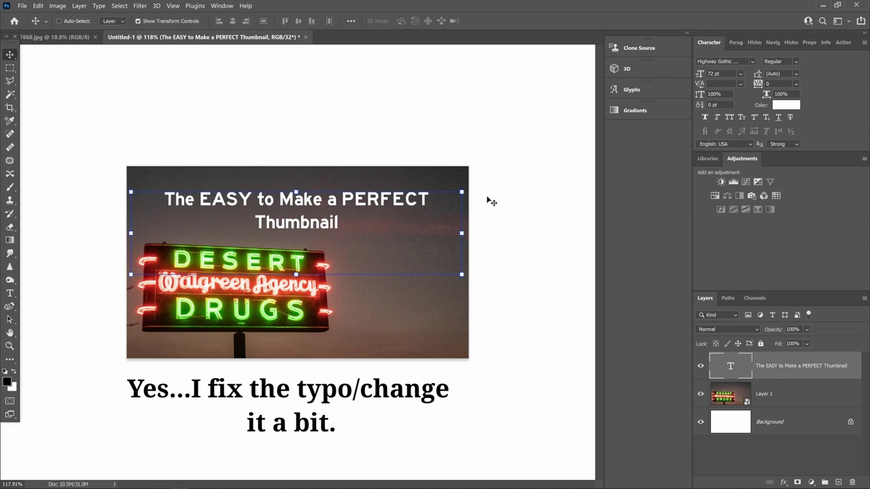
- Scale the headline text layer up slightly with Free Transform and commit it
left_click(773, 42)
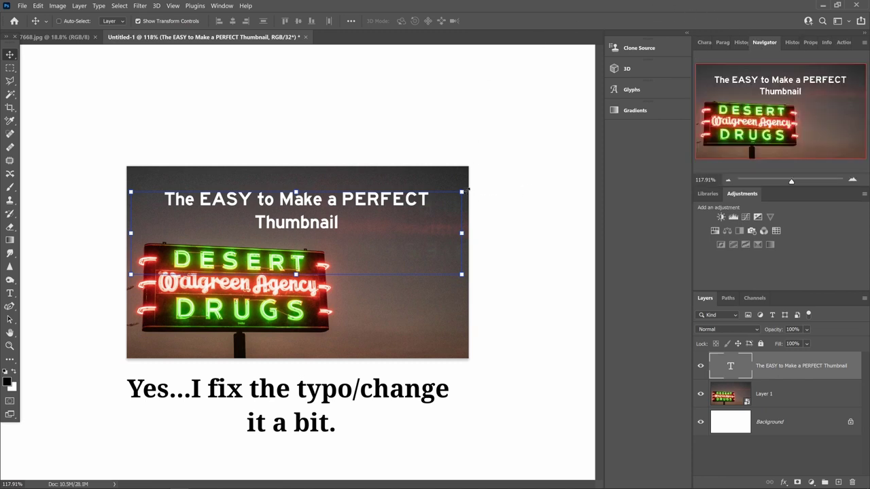
left_click_drag(461, 191, 484, 164)
left_click_drag(334, 212, 334, 228)
left_click(504, 20)
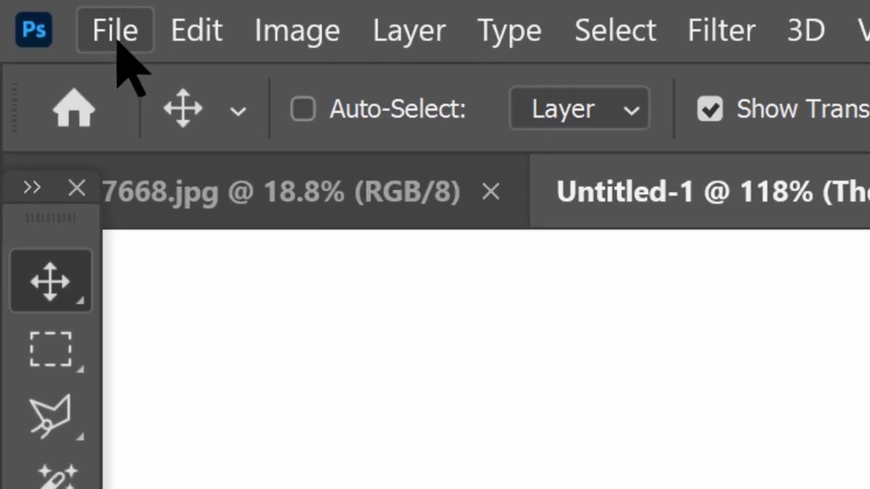
- Open Export As from the File menu to preview the thumbnail as a 1280 × 720 JPG
left_click(24, 9)
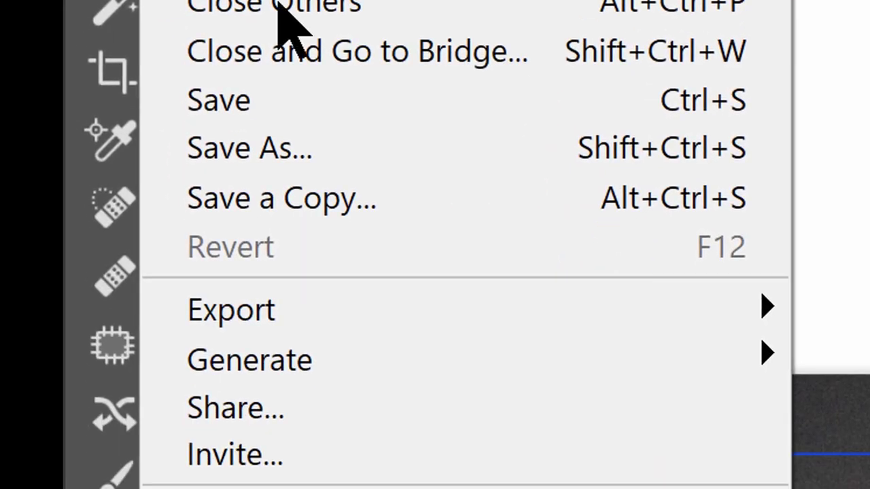
mouse_move(389, 326)
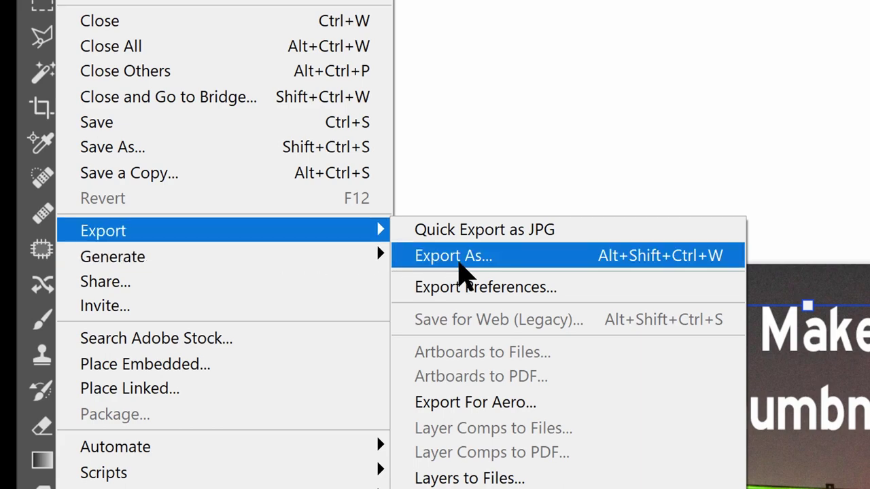
left_click(515, 256)
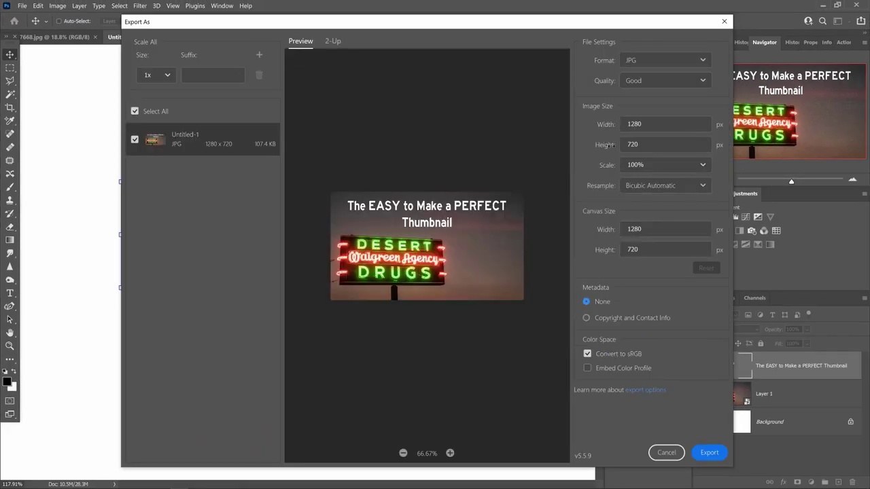
left_click(702, 62)
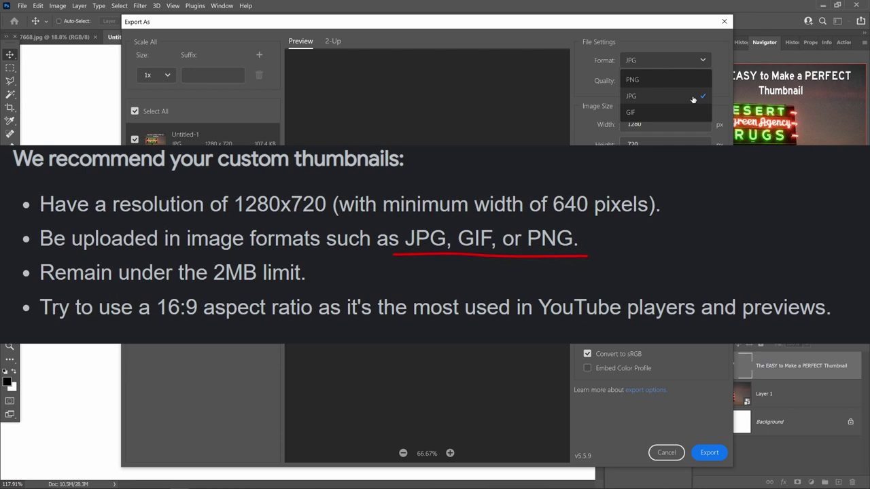
left_click(693, 100)
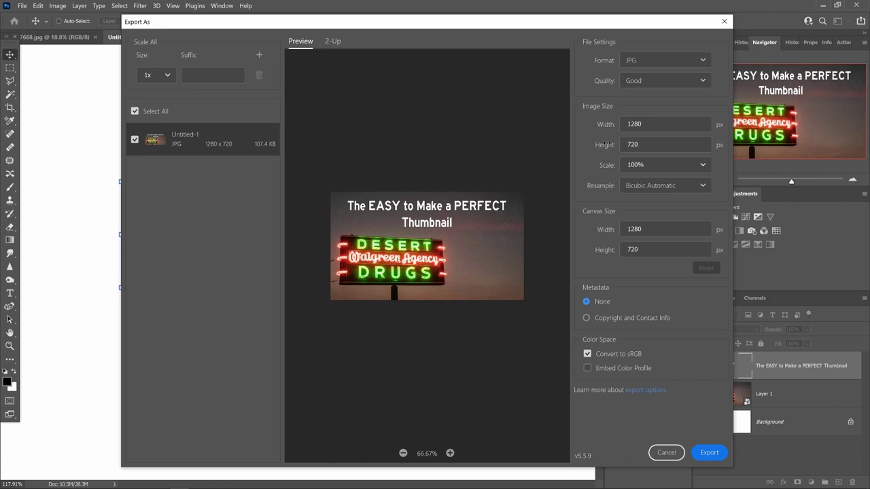
left_click(703, 81)
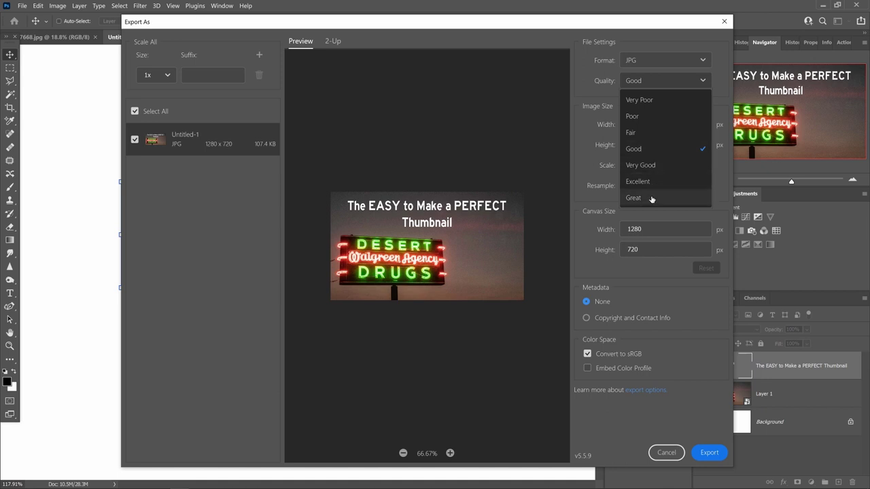
left_click(657, 152)
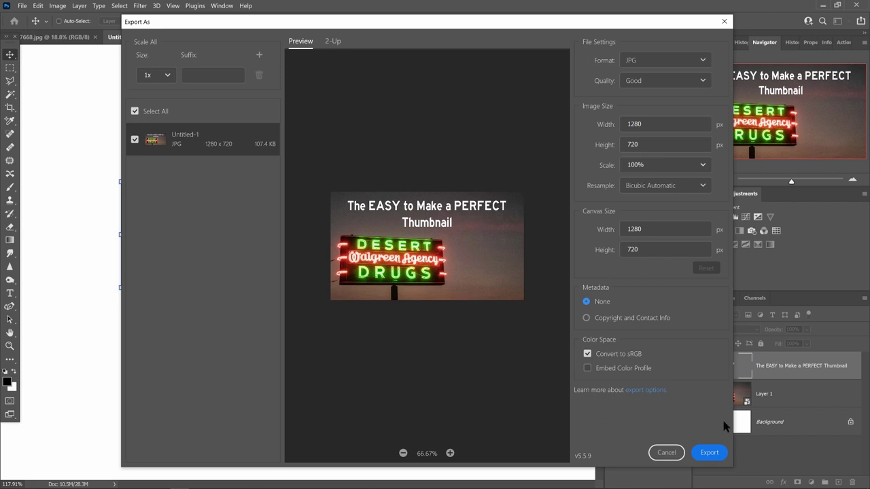
- Export the thumbnail as 'Unknown Vido.jpg' to Hard Drive (D:)
left_click(712, 459)
scroll(386, 252, "down", 7)
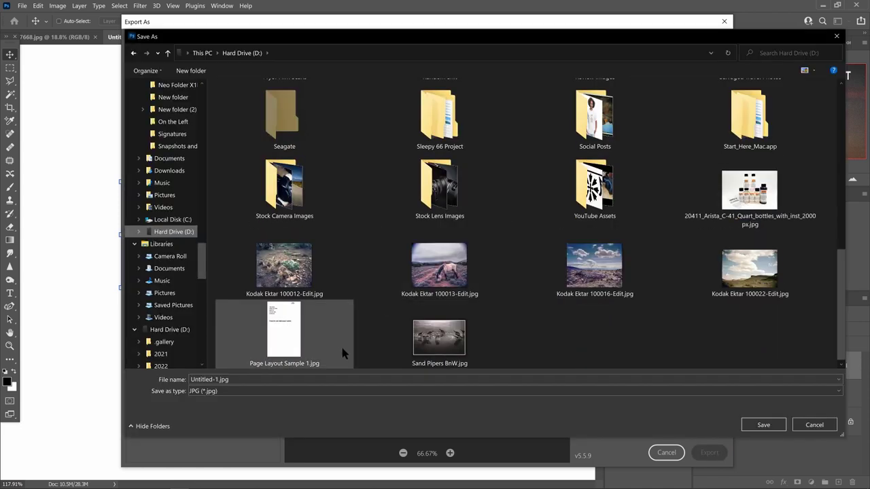
left_click(243, 380)
type("Unknown")
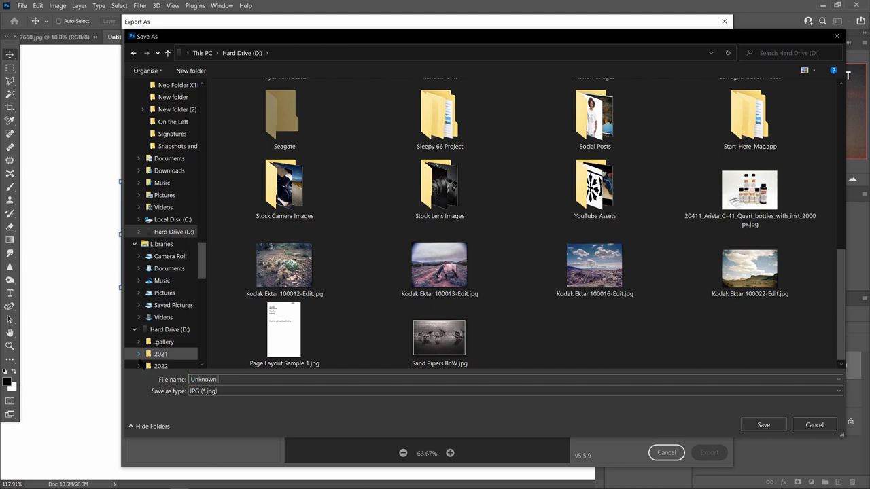
type(" Vido")
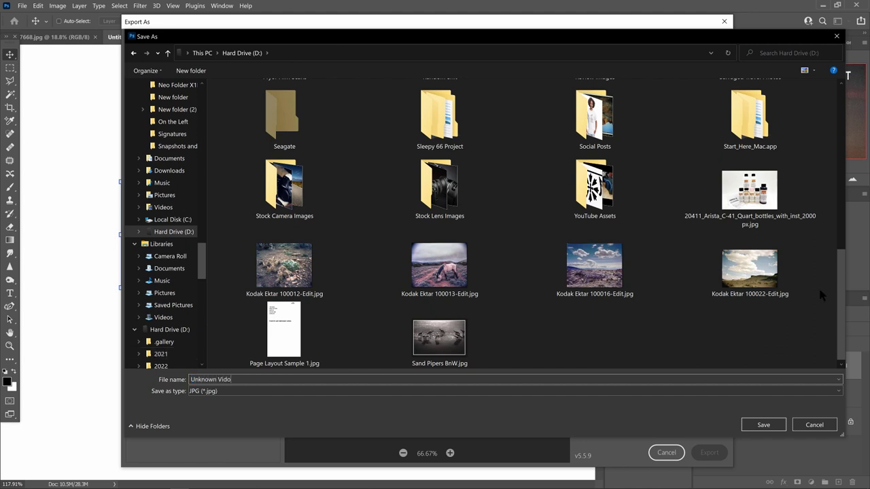
left_click(763, 427)
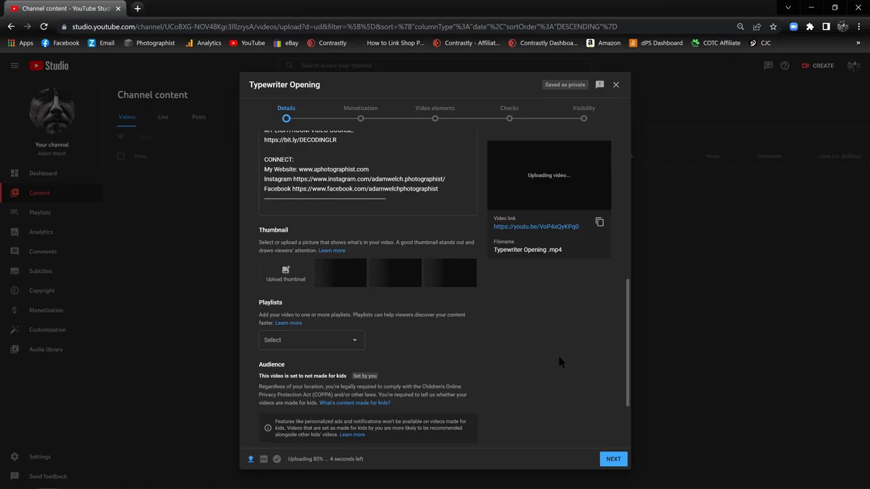
- Upload Unknown Vido.jpg from Hard Drive (D:) as the Typewriter Opening video's custom thumbnail
scroll(559, 352, "down", 3)
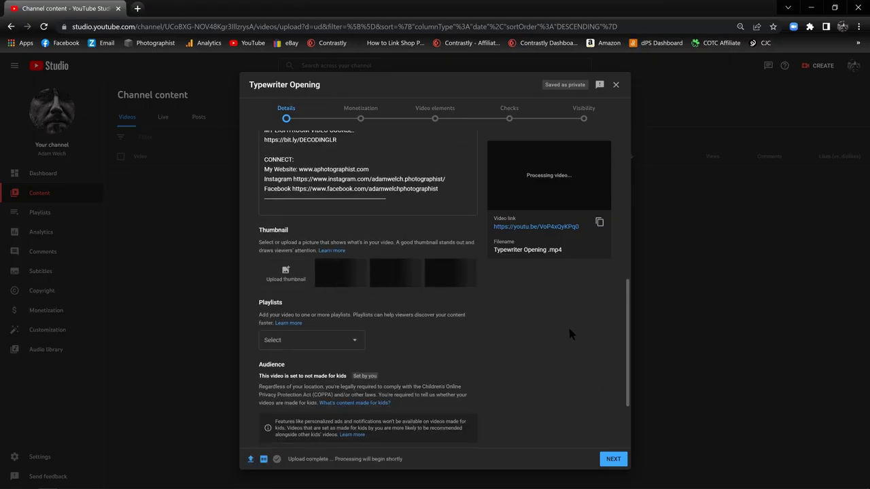
left_click(293, 280)
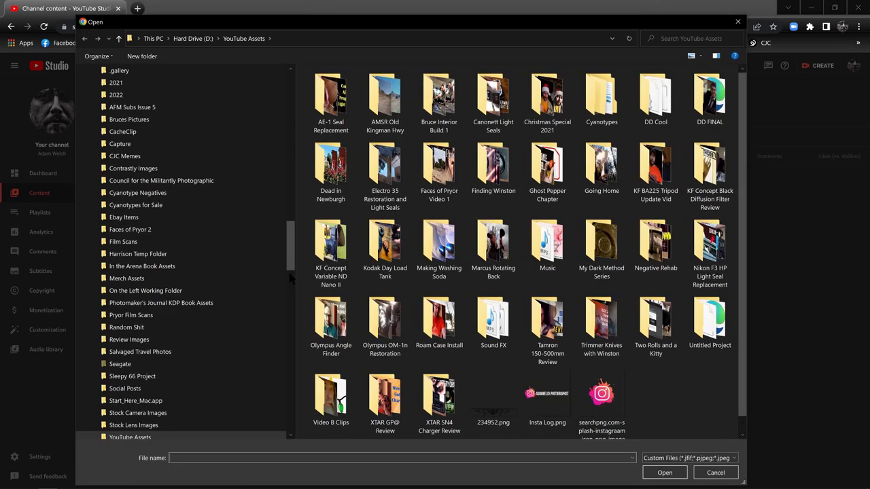
scroll(288, 248, "up", 6)
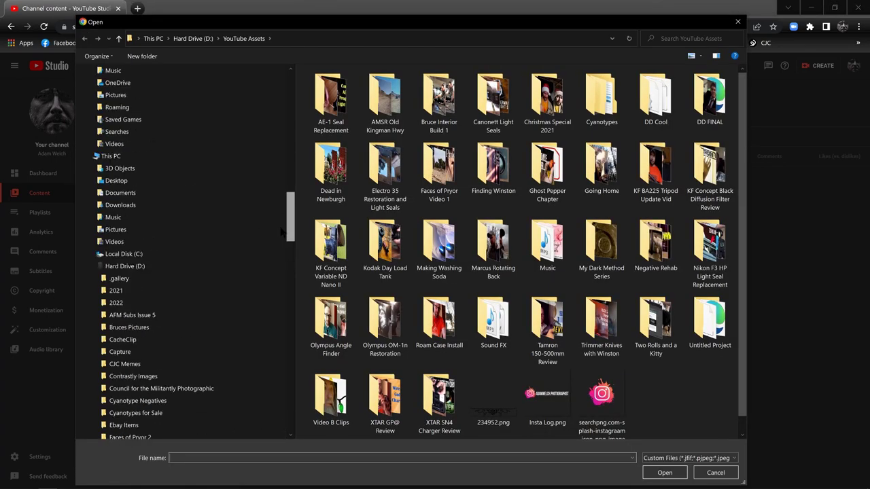
scroll(258, 190, "up", 4)
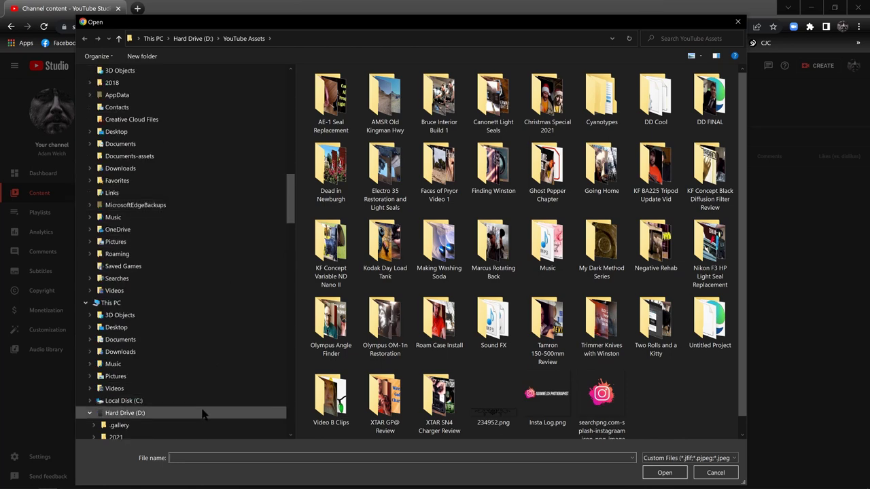
left_click(201, 413)
scroll(568, 363, "down", 3)
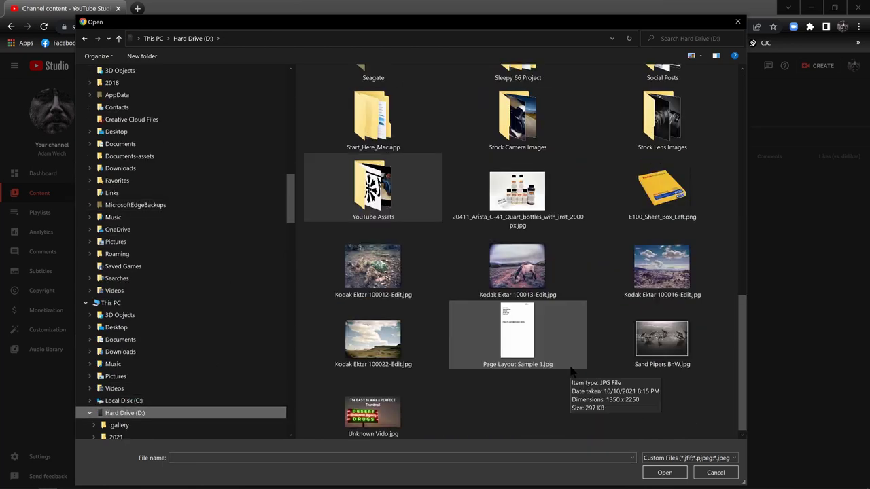
left_click(365, 426)
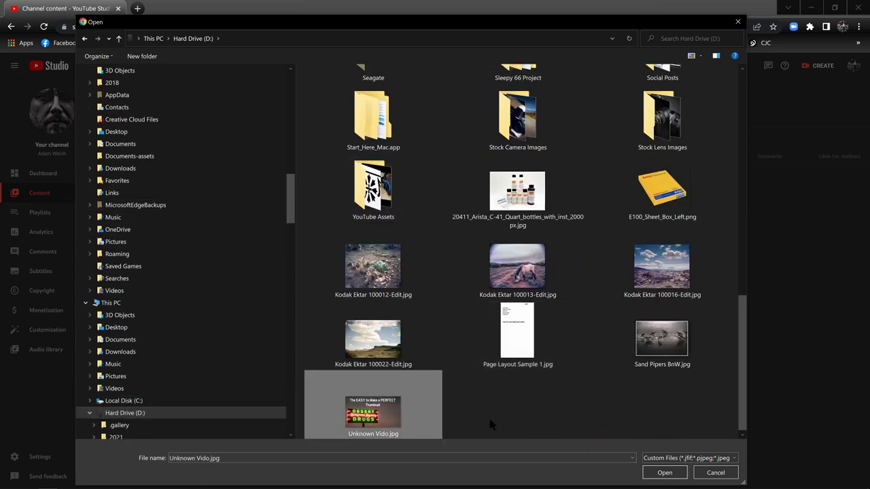
left_click(665, 475)
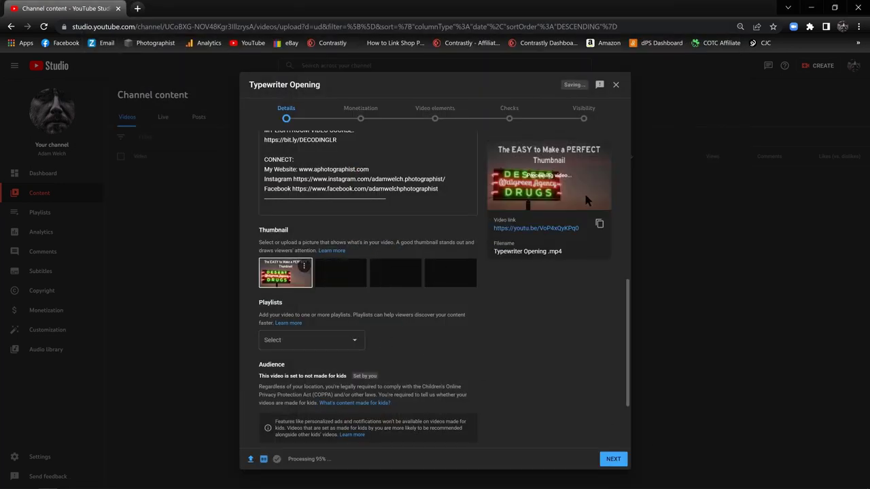